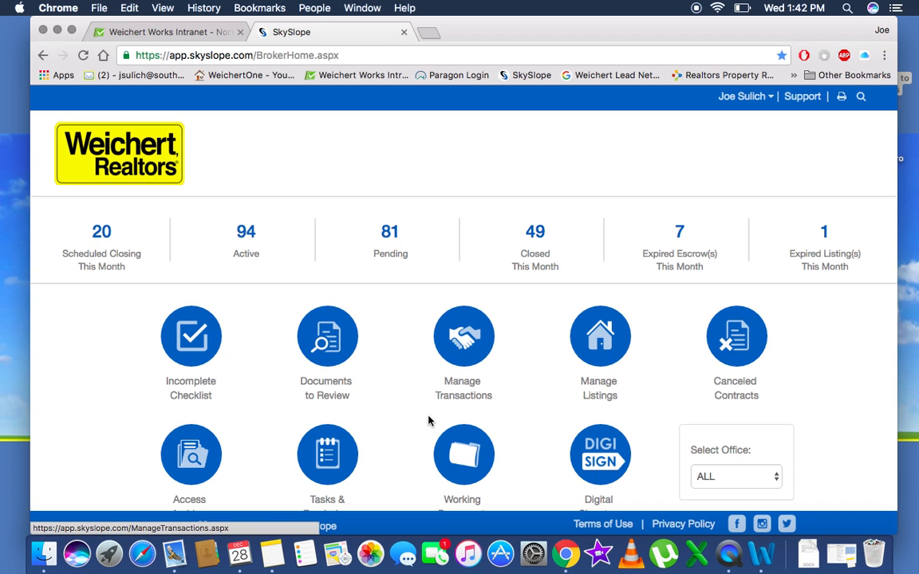
{"action": "left_click", "coordinate": [471, 340]}
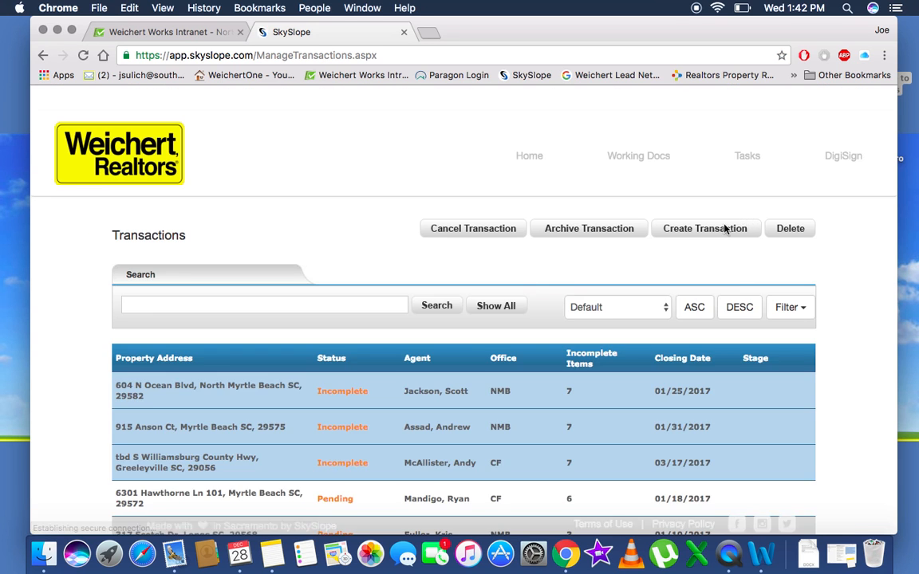
{"action": "left_click", "coordinate": [723, 232]}
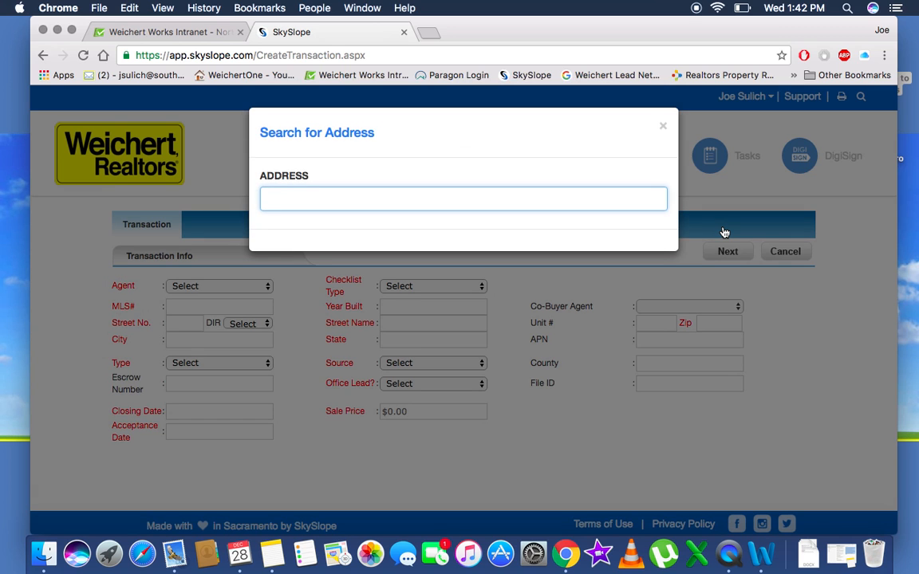
{"action": "type", "text": "1011"}
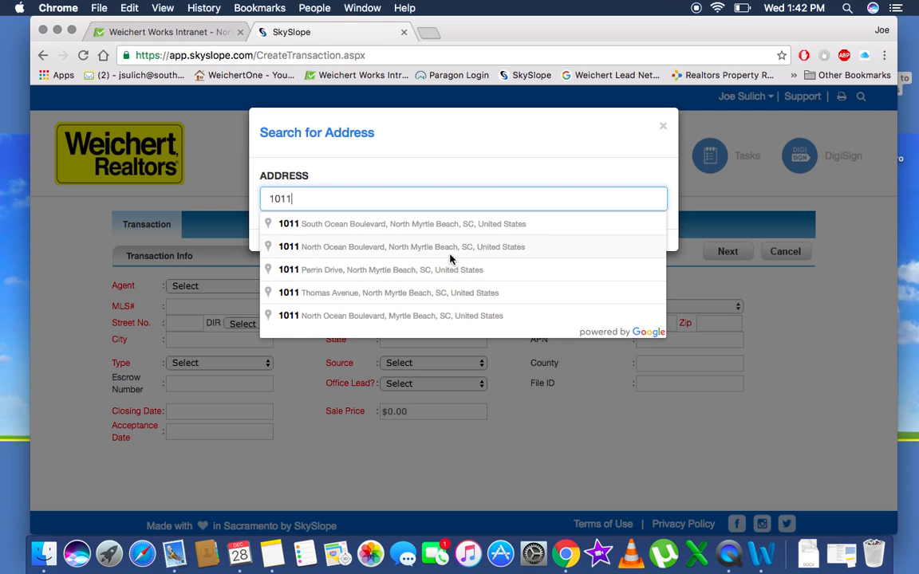
{"action": "type", "text": " hwy"}
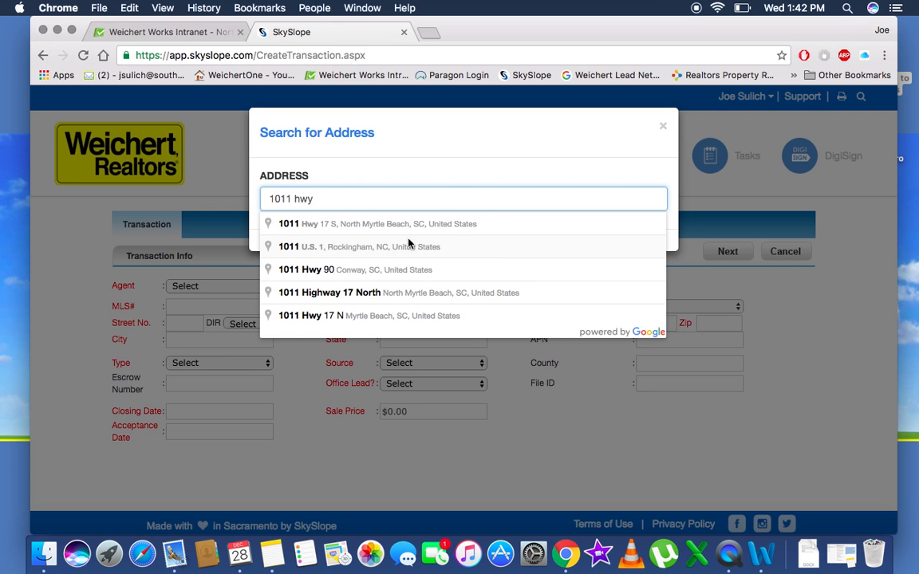
{"action": "left_click", "coordinate": [377, 230]}
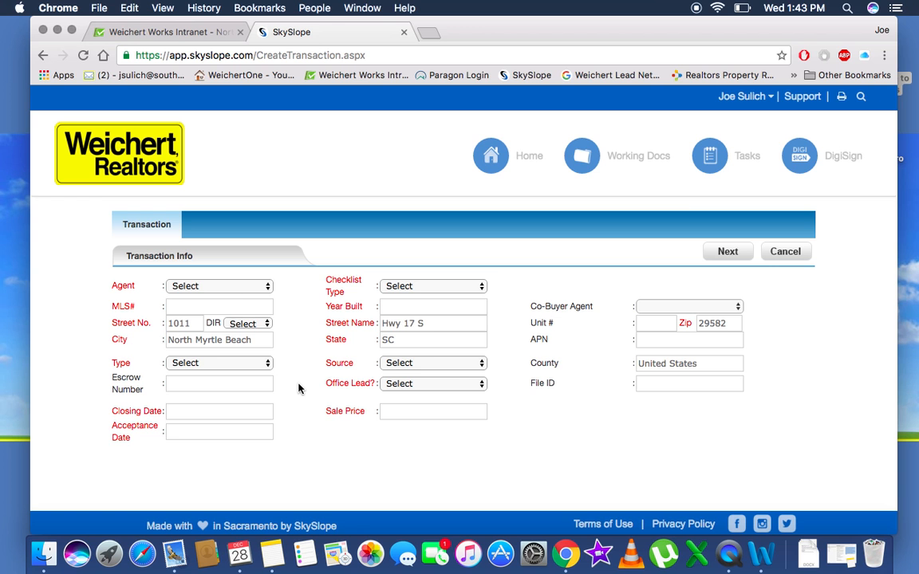
Choose the transaction's agent, enter MLS# 999999 and set the type to Sale.
{"action": "left_click", "coordinate": [224, 289]}
{"action": "scroll", "coordinate": [213, 435], "scroll_direction": "down", "scroll_amount": 15}
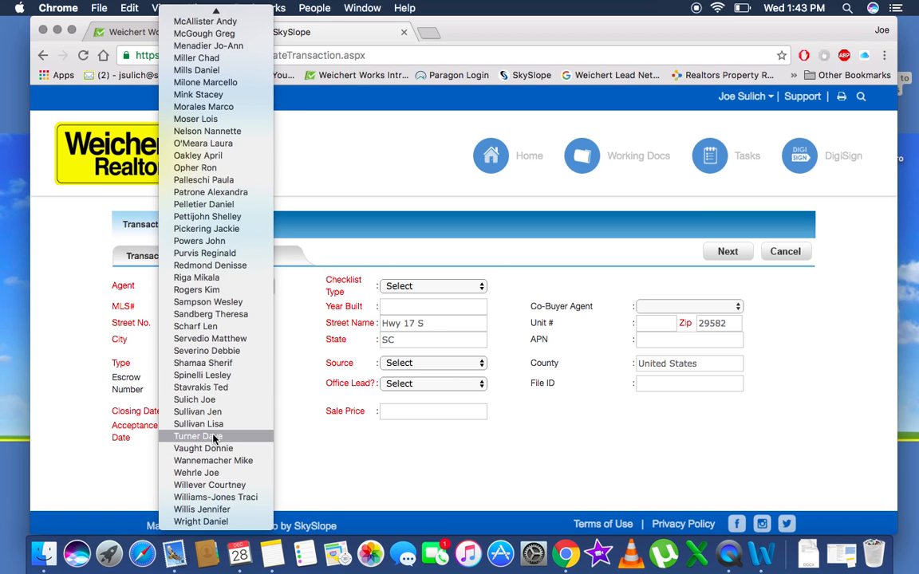
{"action": "left_click", "coordinate": [203, 399]}
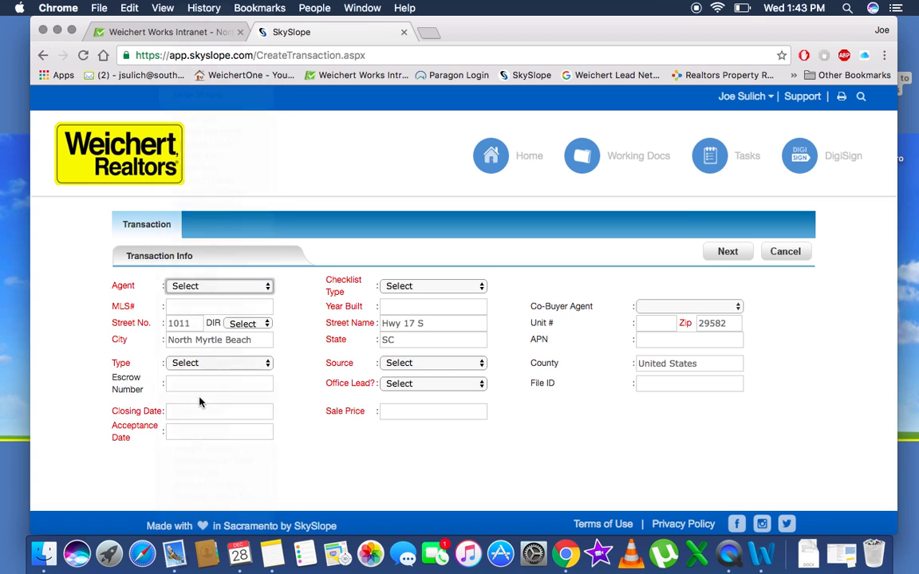
{"action": "left_click", "coordinate": [206, 310]}
{"action": "type", "text": "99"}
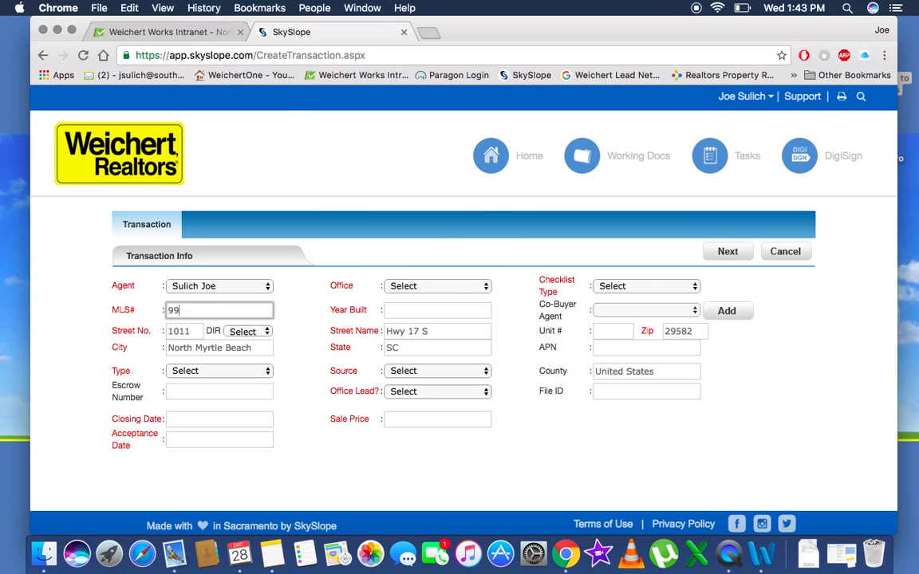
{"action": "type", "text": "9999"}
{"action": "left_click", "coordinate": [212, 372]}
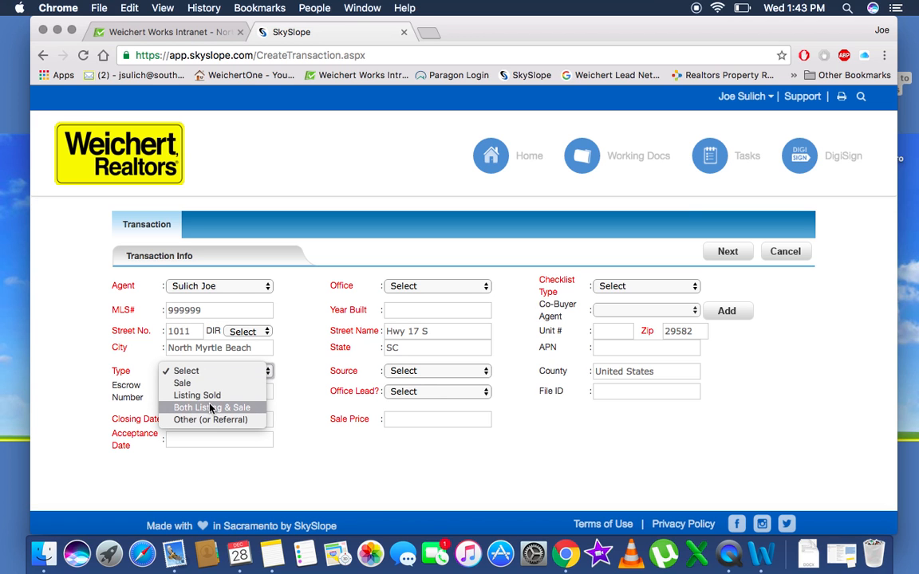
{"action": "left_click", "coordinate": [194, 384]}
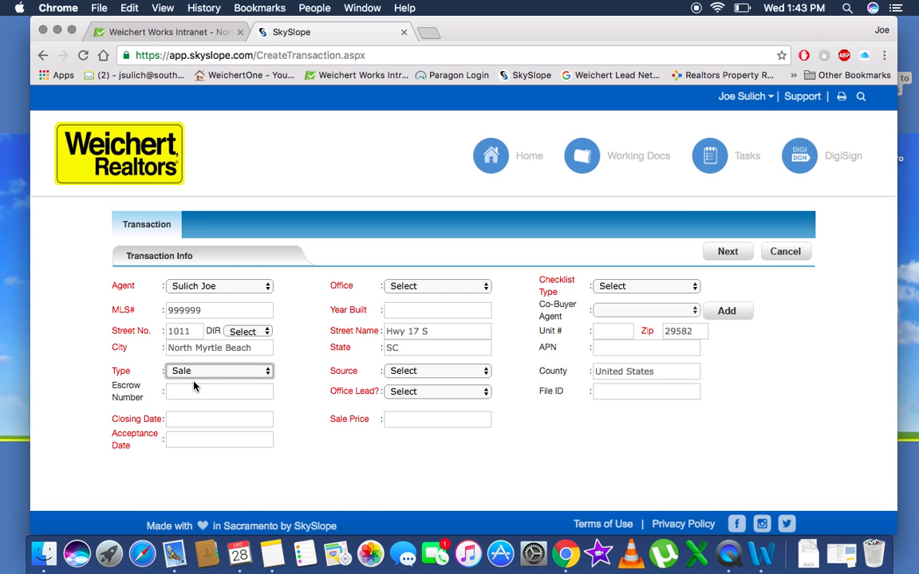
Set closing date 12/31/2016, acceptance date 12/28/2016, office NMB and year built 1969.
{"action": "left_click", "coordinate": [187, 424]}
{"action": "scroll", "coordinate": [185, 428], "scroll_direction": "down", "scroll_amount": 3}
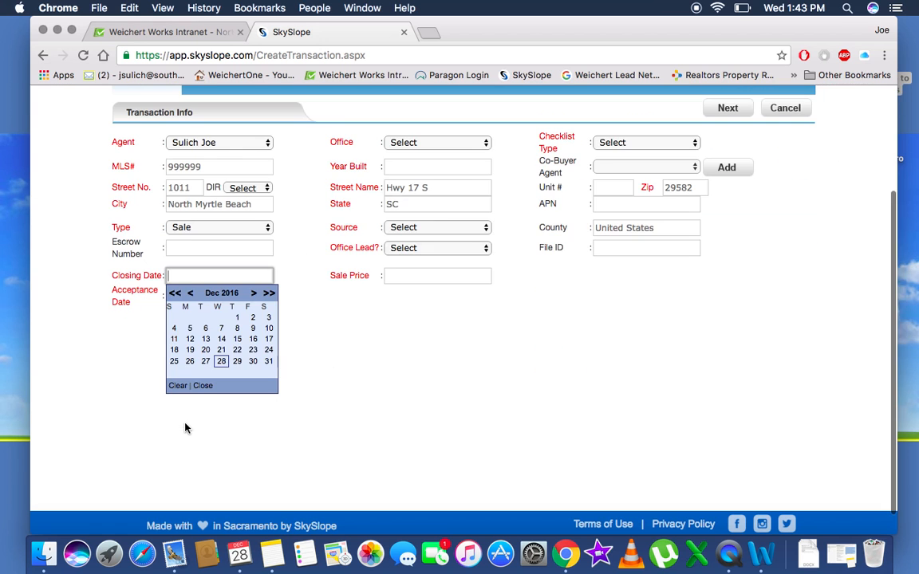
{"action": "left_click", "coordinate": [269, 361]}
{"action": "left_click", "coordinate": [216, 297]}
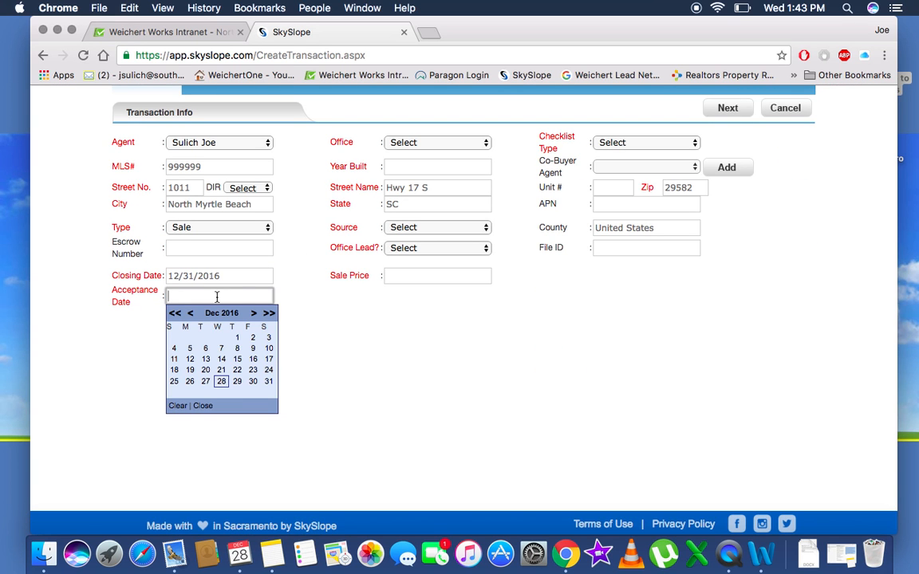
{"action": "left_click", "coordinate": [221, 382]}
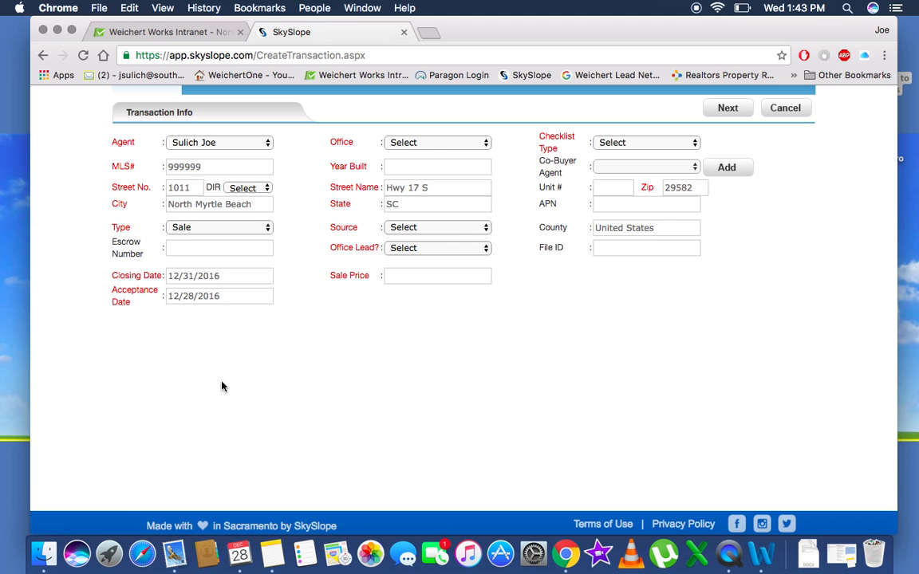
{"action": "left_click", "coordinate": [429, 143]}
{"action": "left_click", "coordinate": [431, 167]}
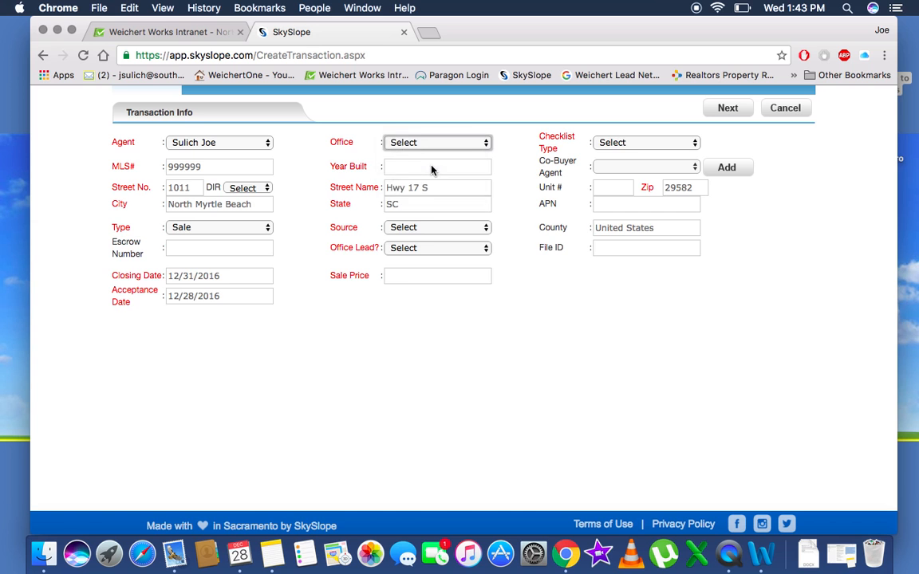
{"action": "left_click", "coordinate": [419, 309]}
{"action": "type", "text": "1969"}
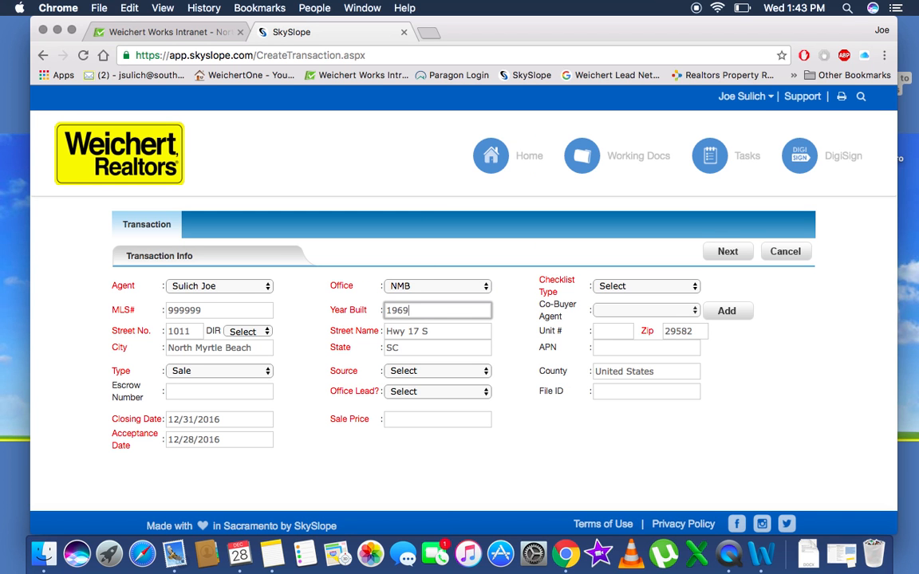
Set the lead source to SOI and Office Lead to No.
{"action": "left_click", "coordinate": [422, 374]}
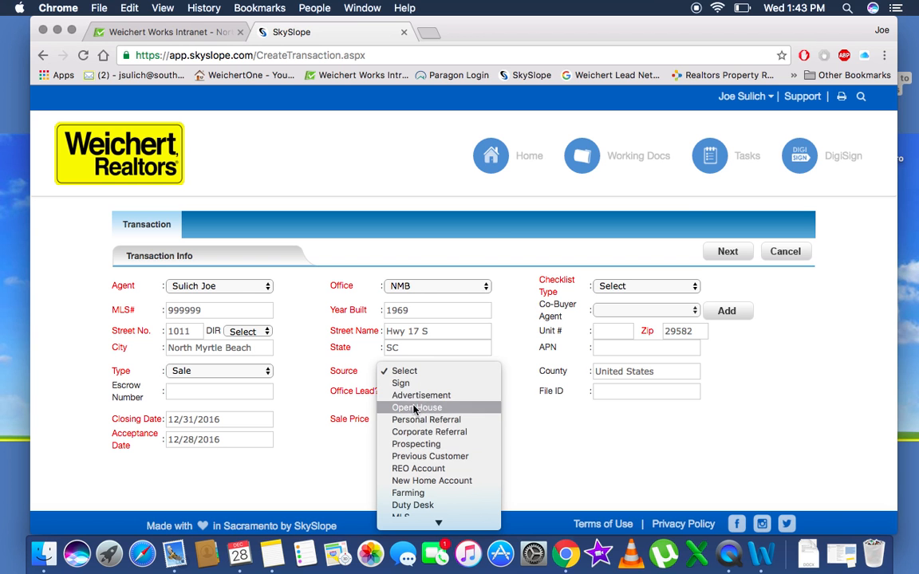
{"action": "scroll", "coordinate": [414, 492], "scroll_direction": "down", "scroll_amount": 5}
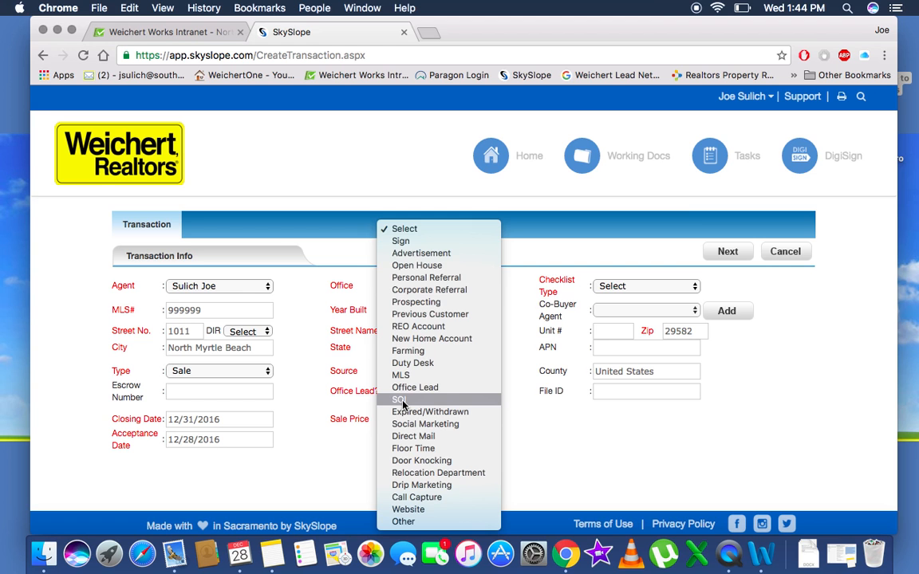
{"action": "left_click", "coordinate": [403, 401]}
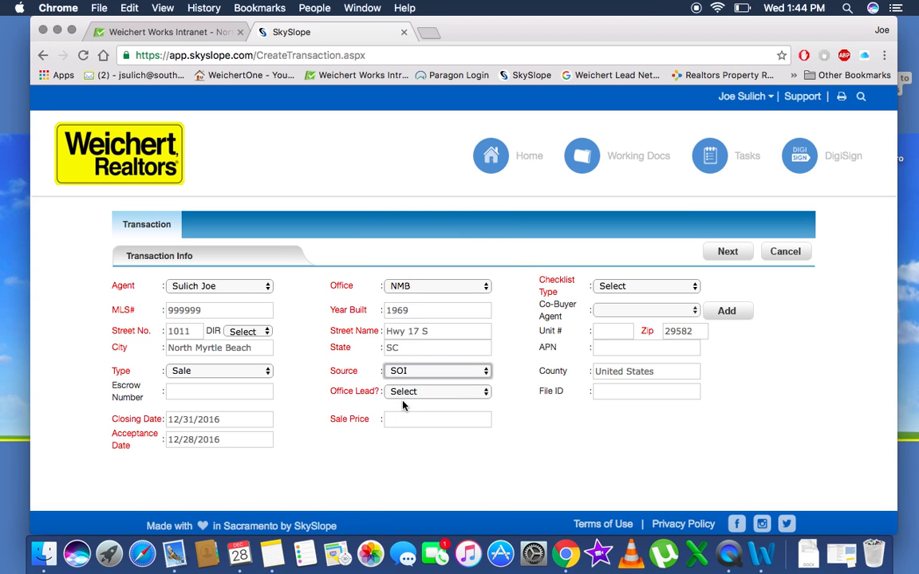
{"action": "left_click", "coordinate": [420, 393]}
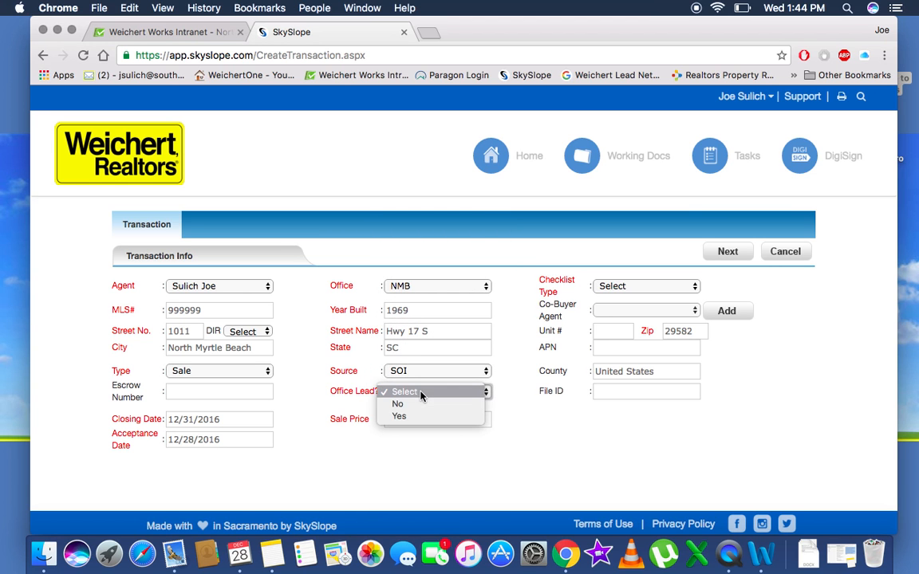
{"action": "left_click", "coordinate": [399, 405]}
Enter a $999,999.00 sale price, choose the Residential checklist type and continue to Contacts.
{"action": "left_click", "coordinate": [401, 419]}
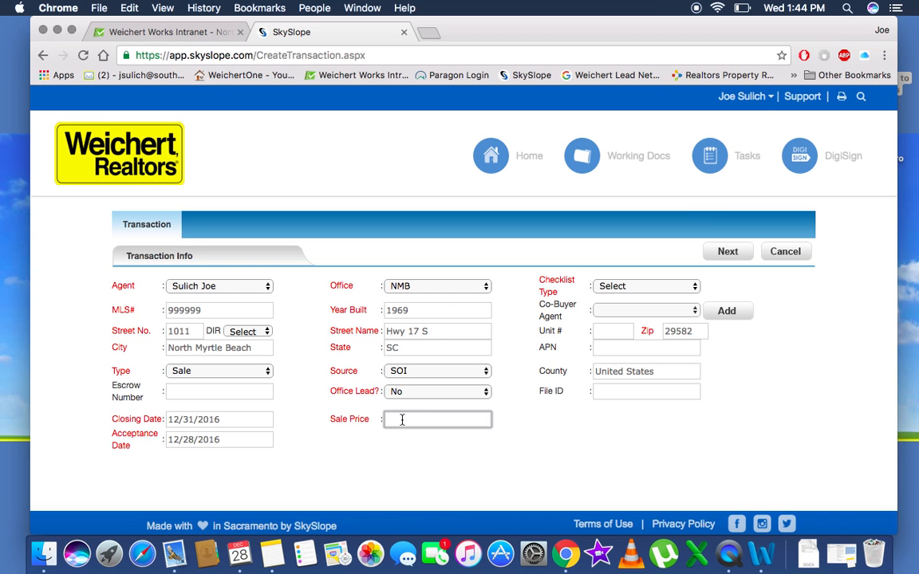
{"action": "type", "text": "999999"}
{"action": "left_click", "coordinate": [609, 288]}
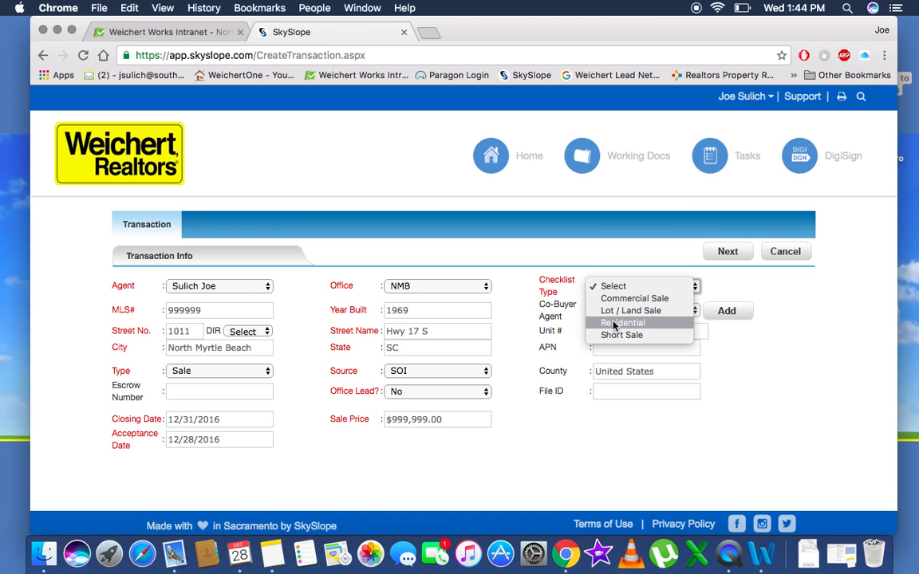
{"action": "left_click", "coordinate": [614, 323]}
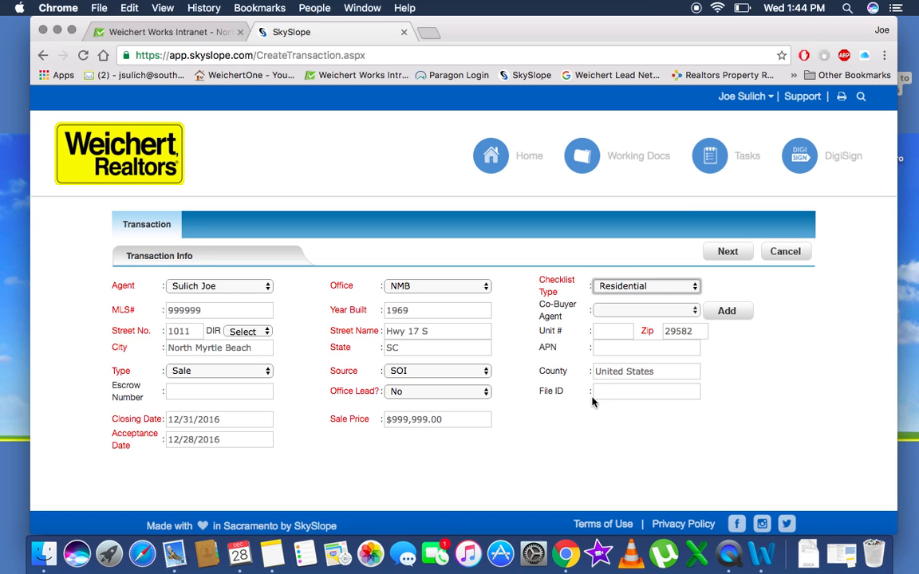
{"action": "left_click", "coordinate": [726, 252]}
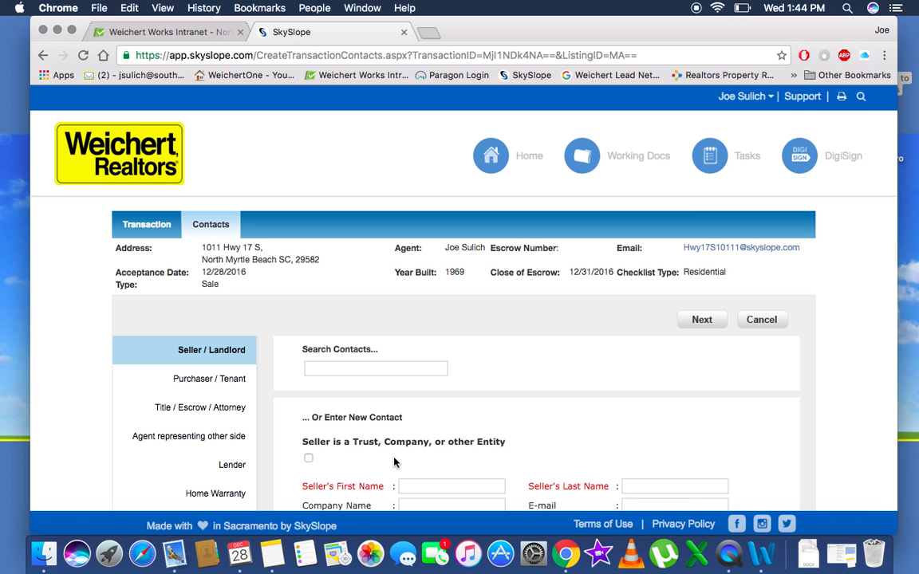
Enter the seller's first and last name under Seller / Landlord and save the contact.
{"action": "scroll", "coordinate": [395, 461], "scroll_direction": "down", "scroll_amount": 3}
{"action": "left_click", "coordinate": [454, 358]}
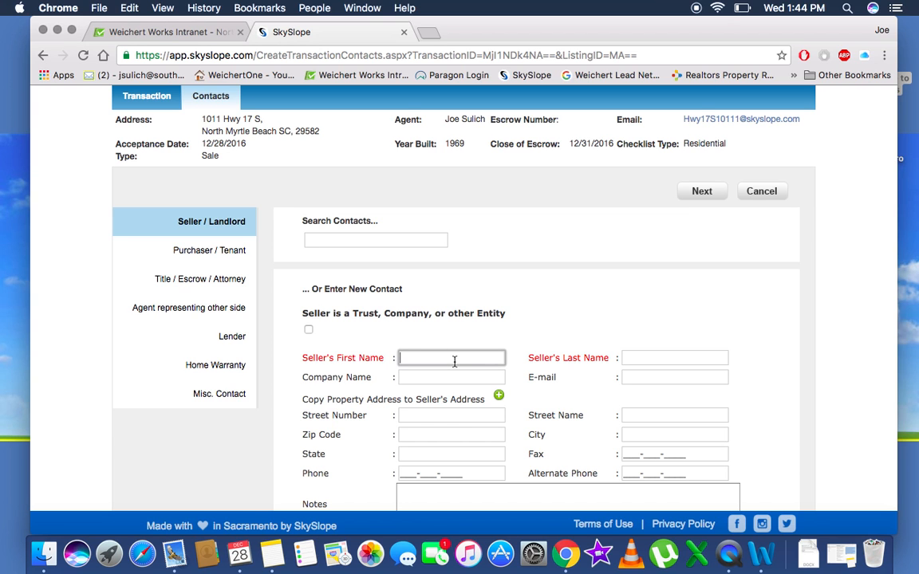
{"action": "type", "text": "LLC"}
{"action": "left_click", "coordinate": [652, 357]}
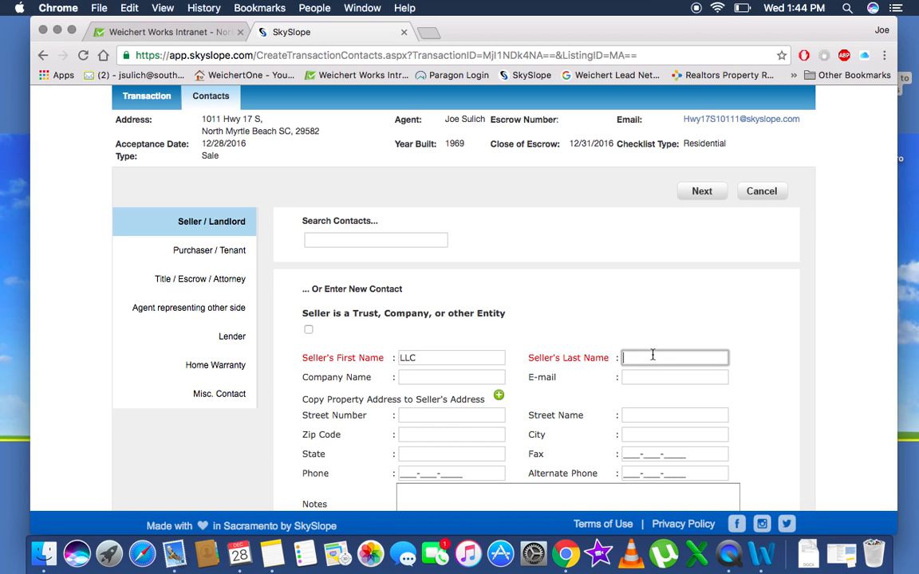
{"action": "type", "text": "Weichert"}
{"action": "scroll", "coordinate": [580, 397], "scroll_direction": "down", "scroll_amount": 3}
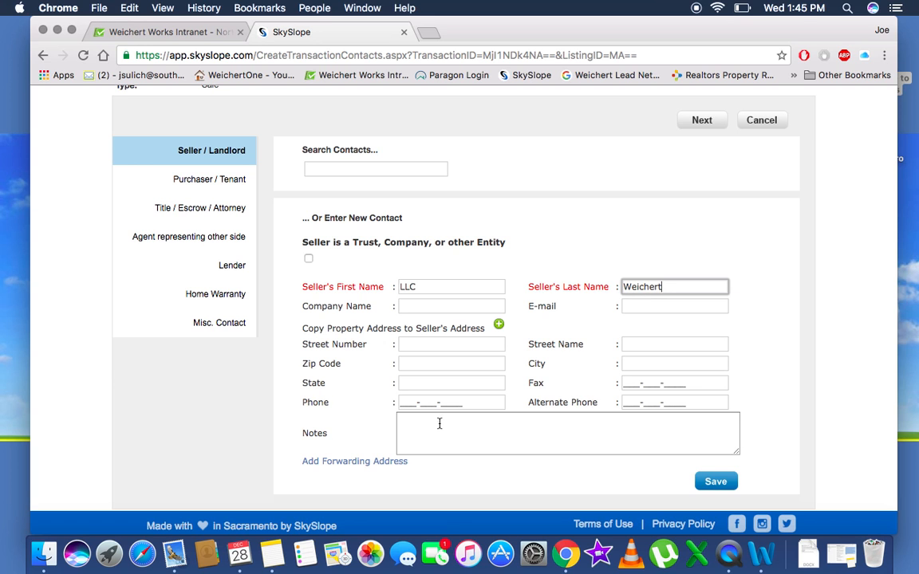
{"action": "left_click", "coordinate": [227, 183]}
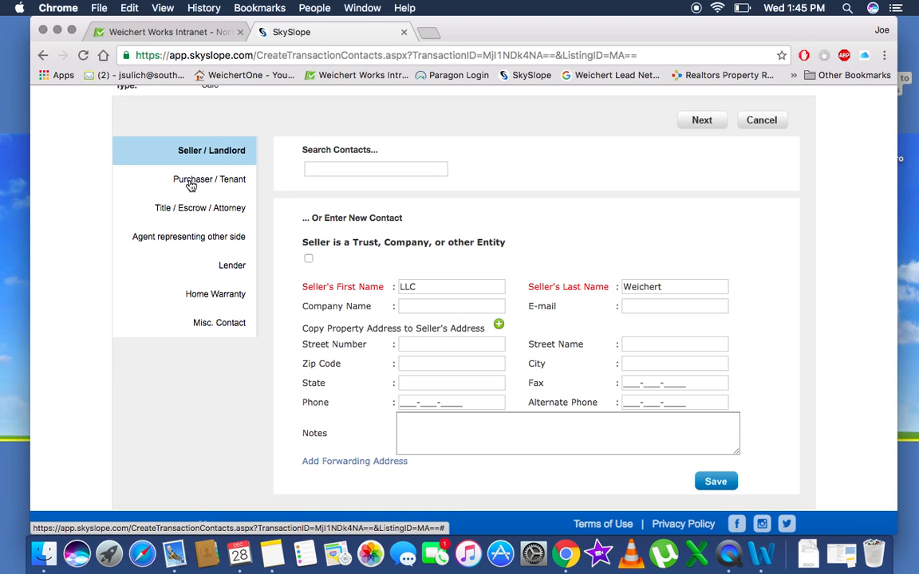
{"action": "left_click", "coordinate": [708, 126]}
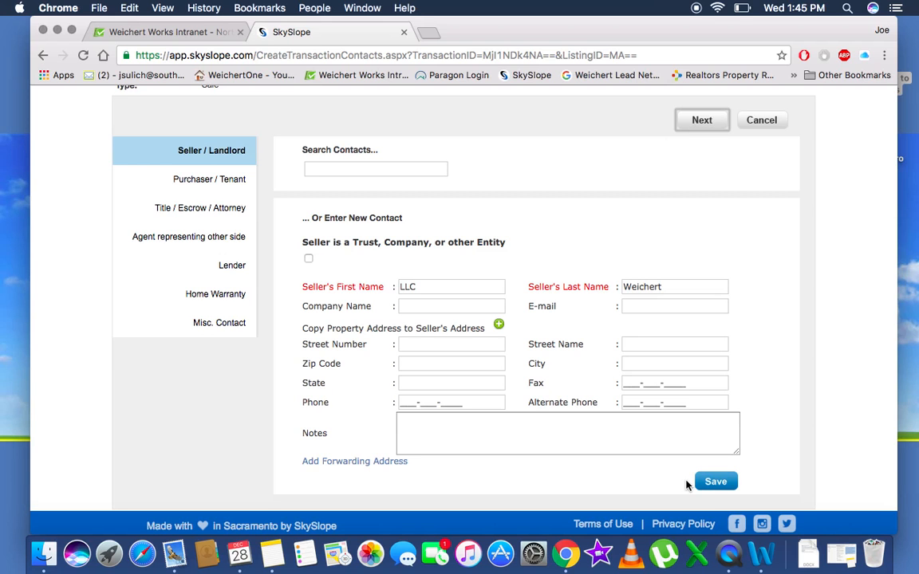
{"action": "left_click", "coordinate": [715, 483]}
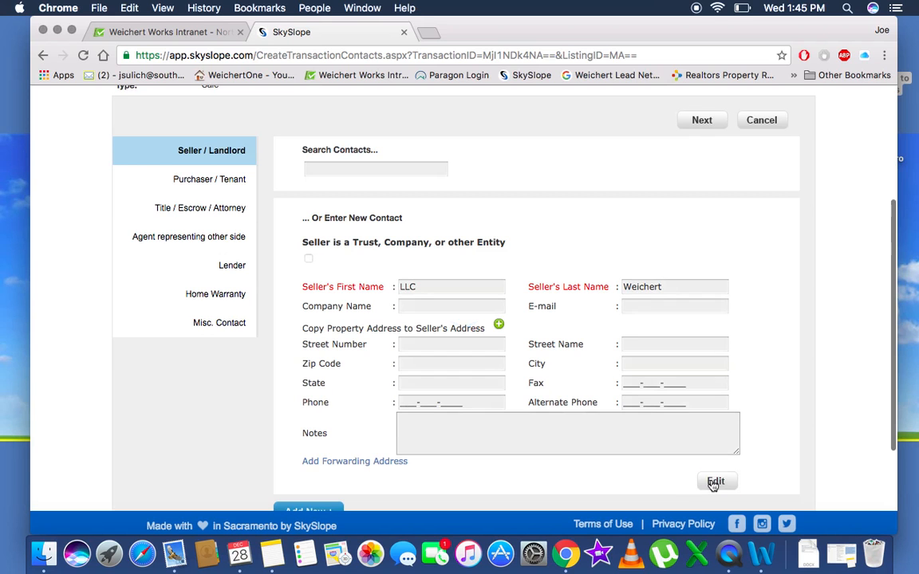
Enter the buyer's first name, last name and phone number under Purchaser / Tenant.
{"action": "left_click", "coordinate": [706, 126]}
{"action": "left_click", "coordinate": [460, 274]}
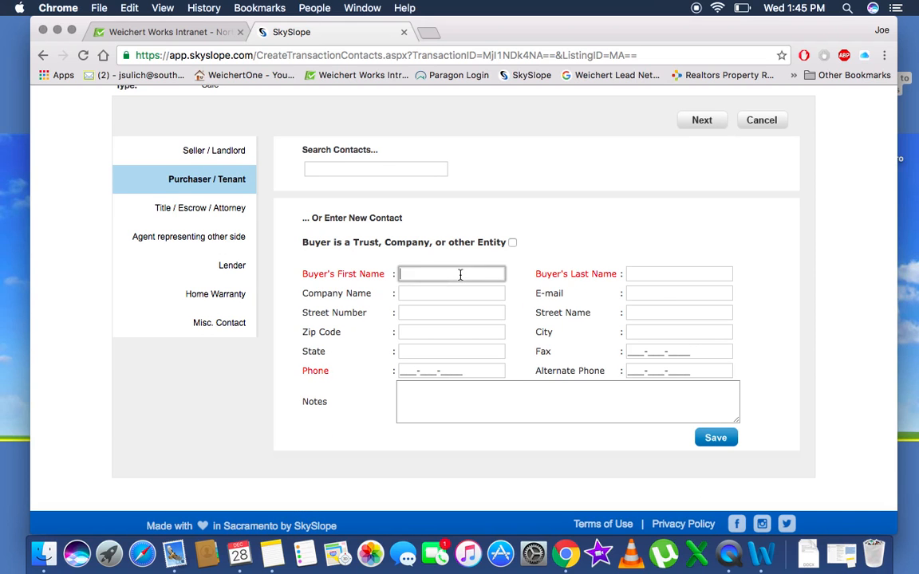
{"action": "type", "text": "Jon"}
{"action": "key", "text": "Tab"}
{"action": "type", "text": "Doe"}
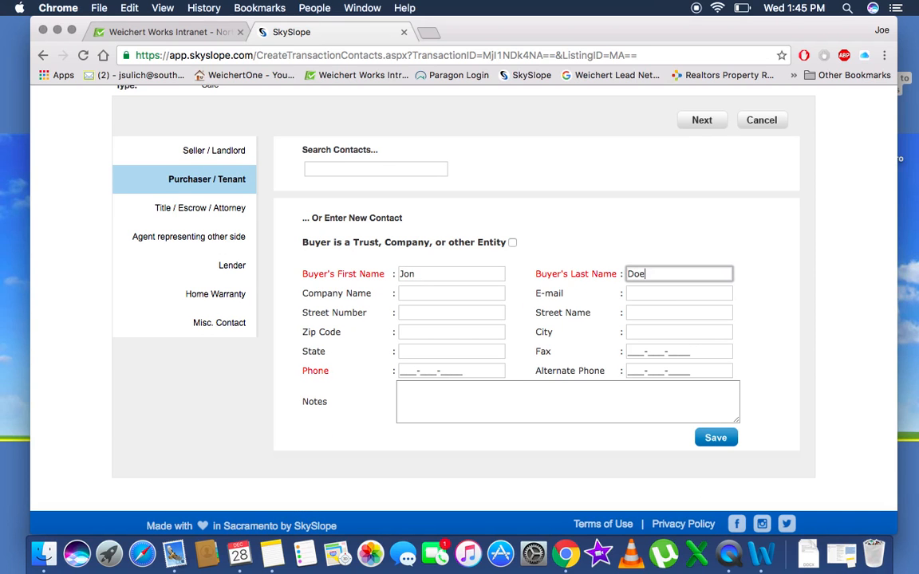
{"action": "left_click", "coordinate": [403, 371]}
{"action": "type", "text": "999-999-9999"}
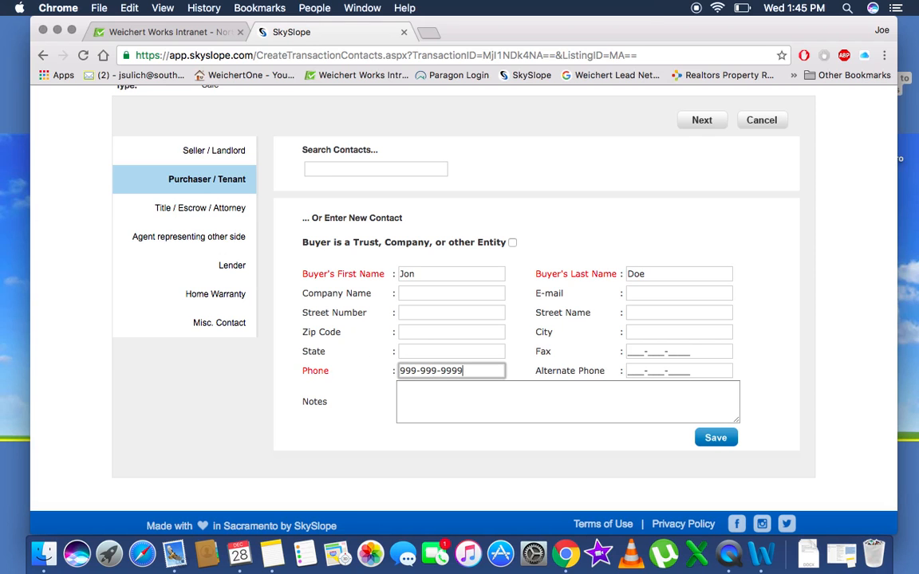
Add the buyer's e-mail, save the purchaser contact and continue to Title/Escrow/Attorney.
{"action": "left_click", "coordinate": [642, 294]}
{"action": "type", "text": "9999"}
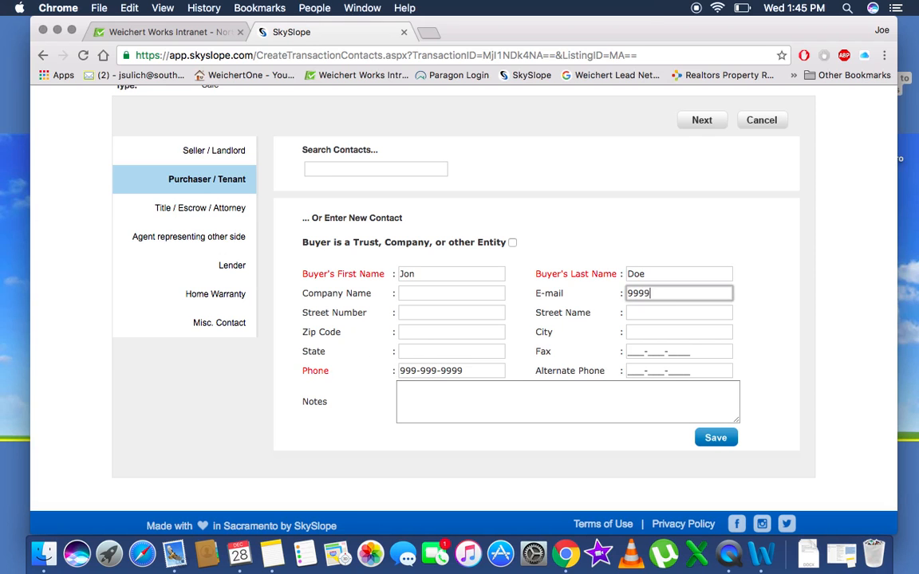
{"action": "type", "text": "@southern-coast.com"}
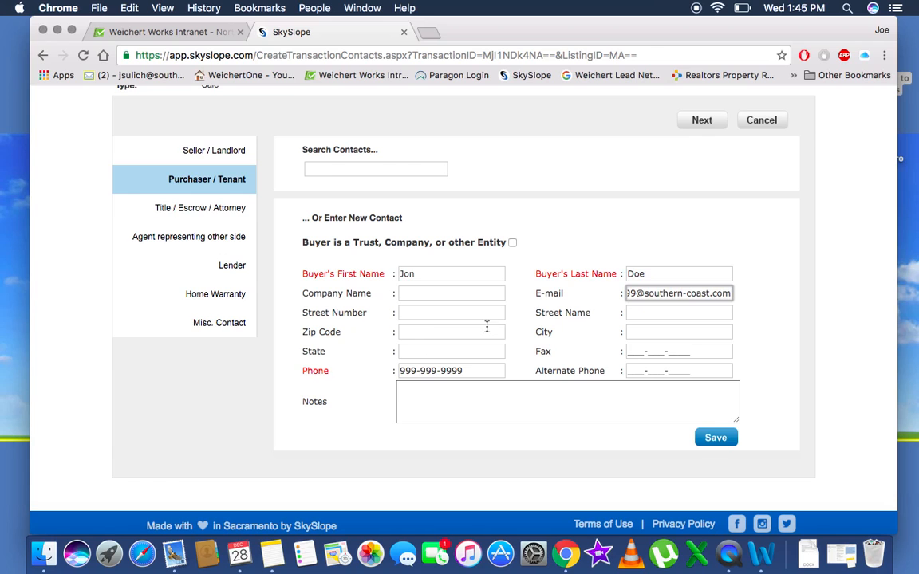
{"action": "left_click", "coordinate": [550, 337]}
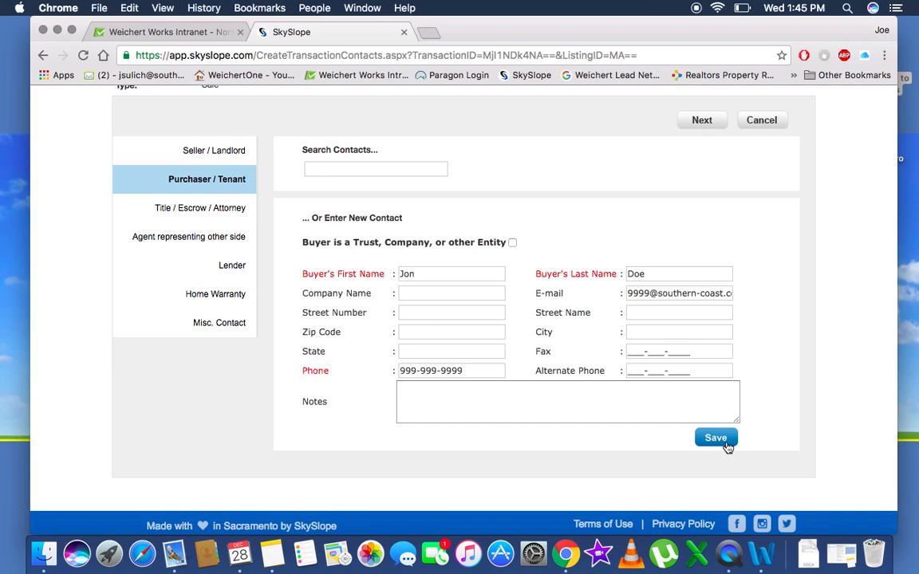
{"action": "left_click", "coordinate": [716, 438]}
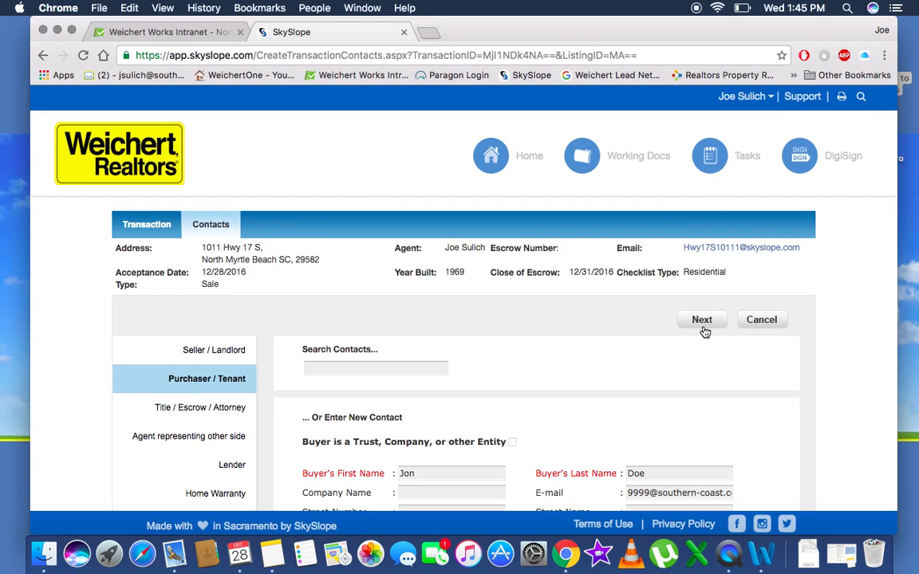
{"action": "left_click", "coordinate": [702, 319]}
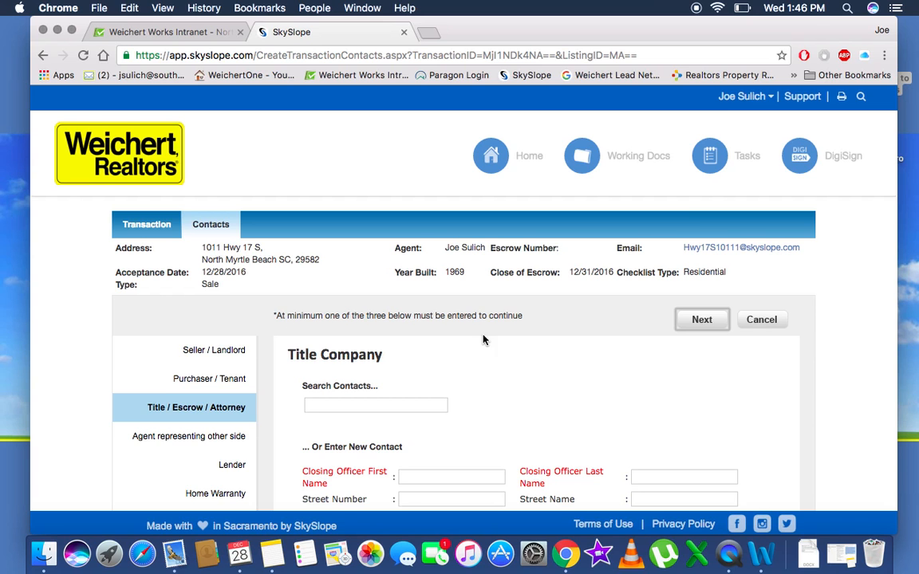
Enter the attorney's first and last name in the Attorney Company section.
{"action": "scroll", "coordinate": [494, 371], "scroll_direction": "down", "scroll_amount": 4}
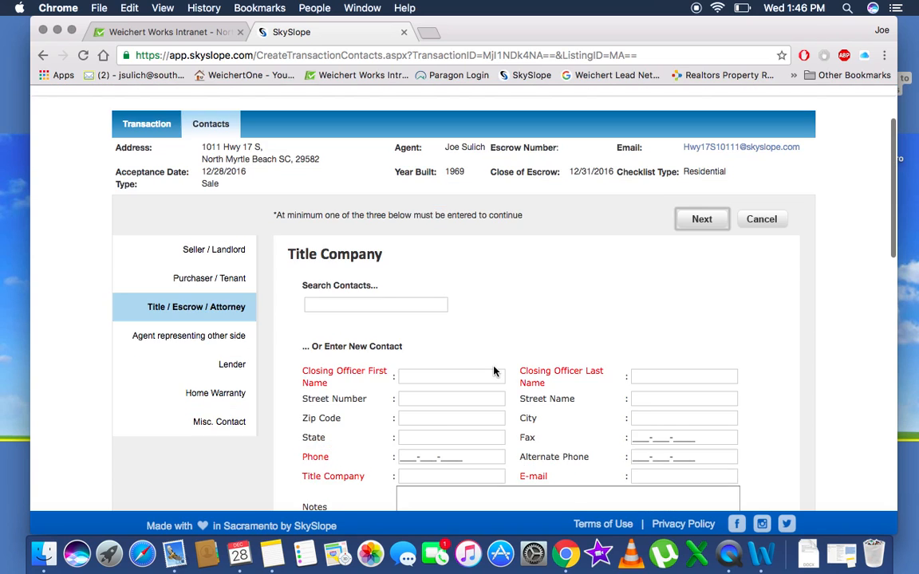
{"action": "scroll", "coordinate": [562, 381], "scroll_direction": "down", "scroll_amount": 9}
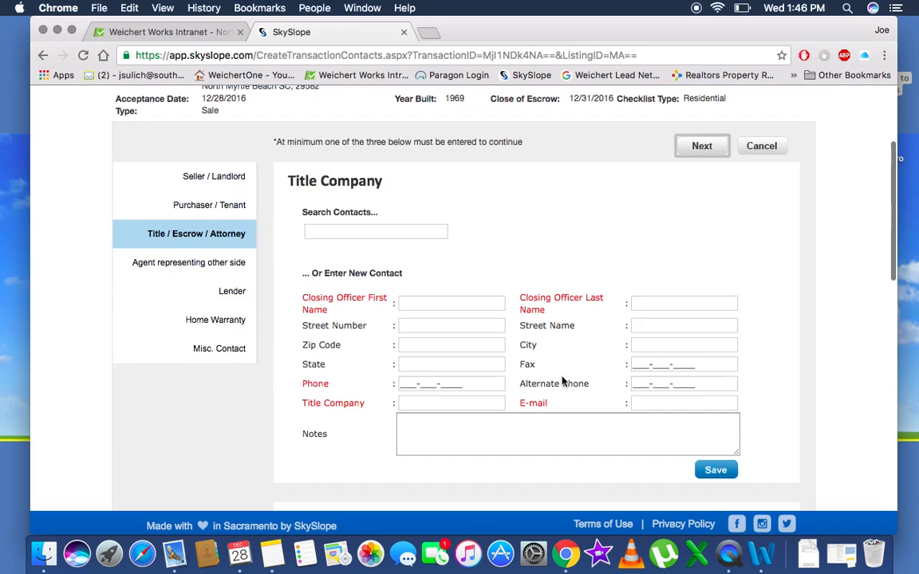
{"action": "scroll", "coordinate": [562, 380], "scroll_direction": "down", "scroll_amount": 4}
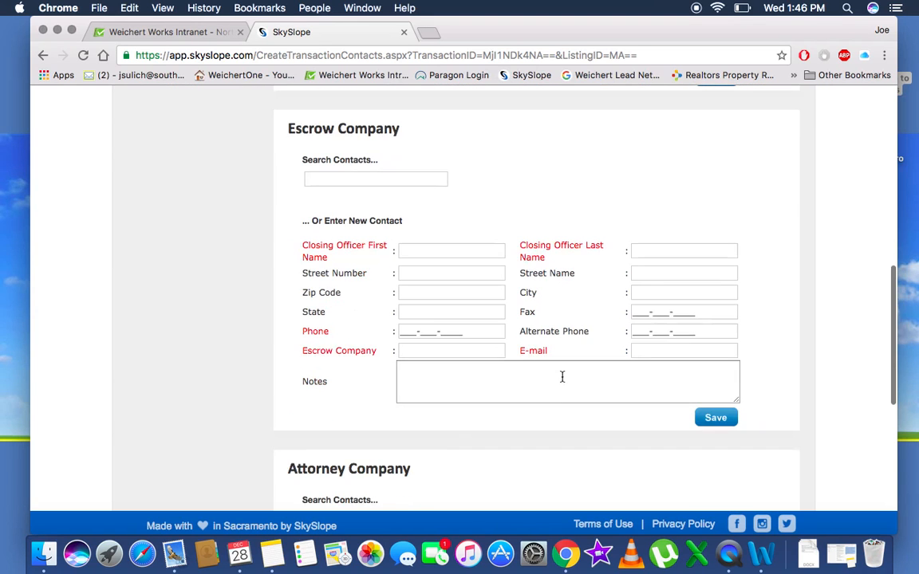
{"action": "scroll", "coordinate": [562, 376], "scroll_direction": "down", "scroll_amount": 10}
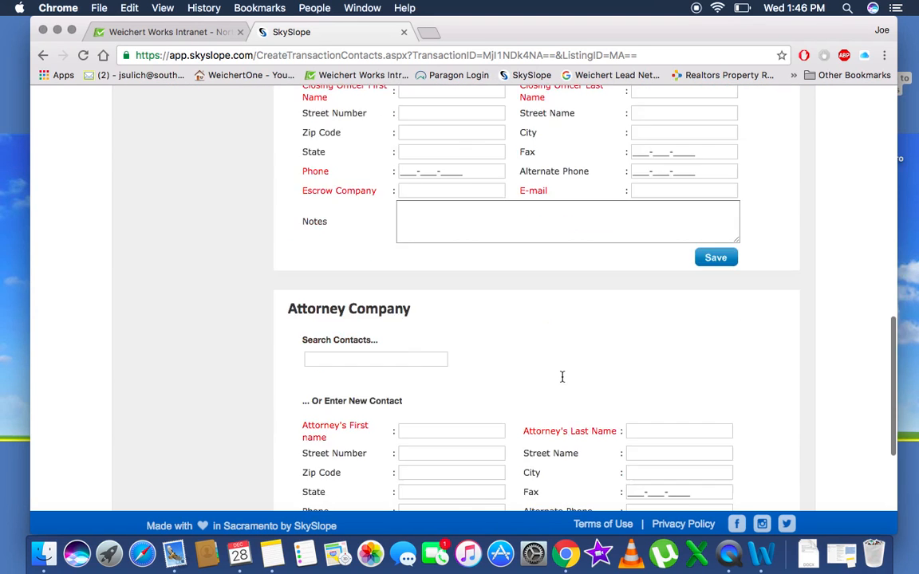
{"action": "left_click", "coordinate": [426, 257]}
{"action": "type", "text": "best"}
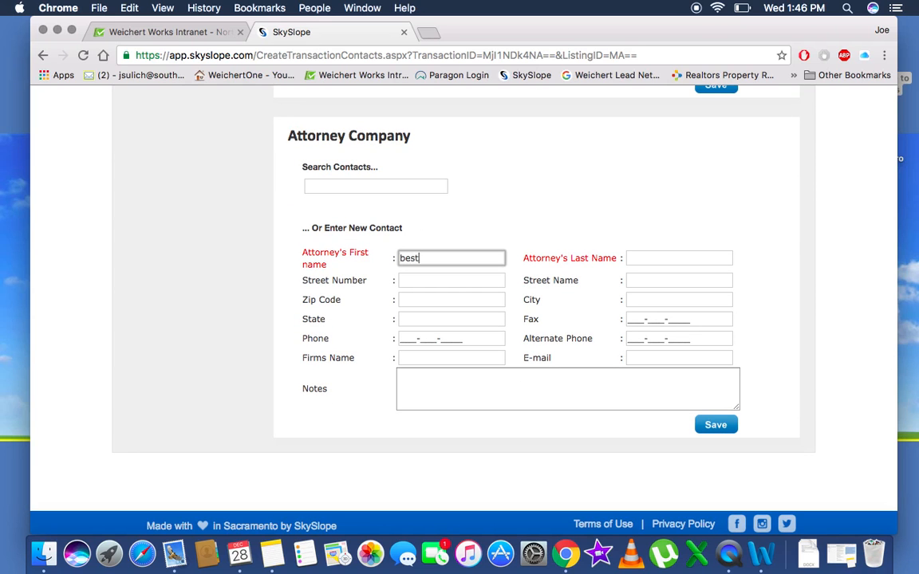
{"action": "left_click", "coordinate": [628, 258]}
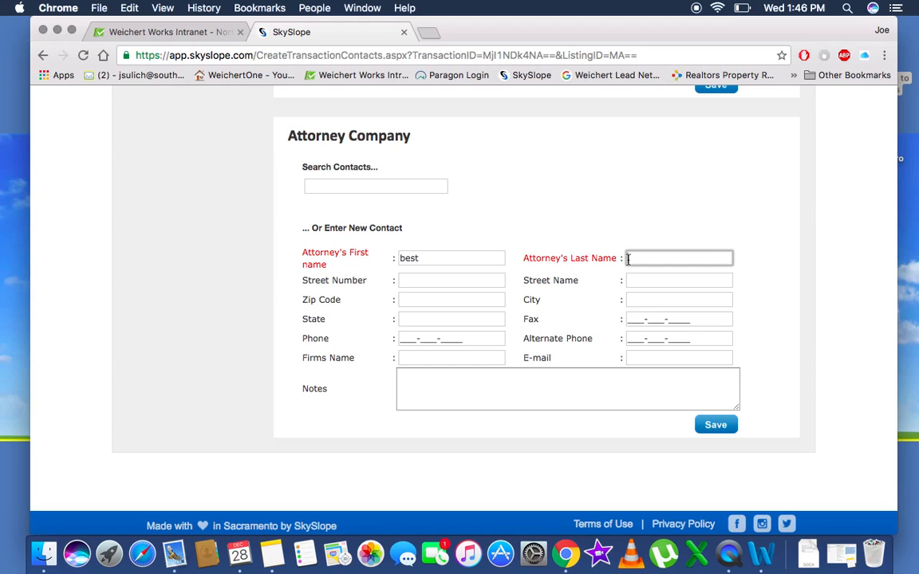
{"action": "type", "text": "one"}
Add firm name bestlaw and the attorney's e-mail, then save the attorney contact.
{"action": "left_click", "coordinate": [437, 357]}
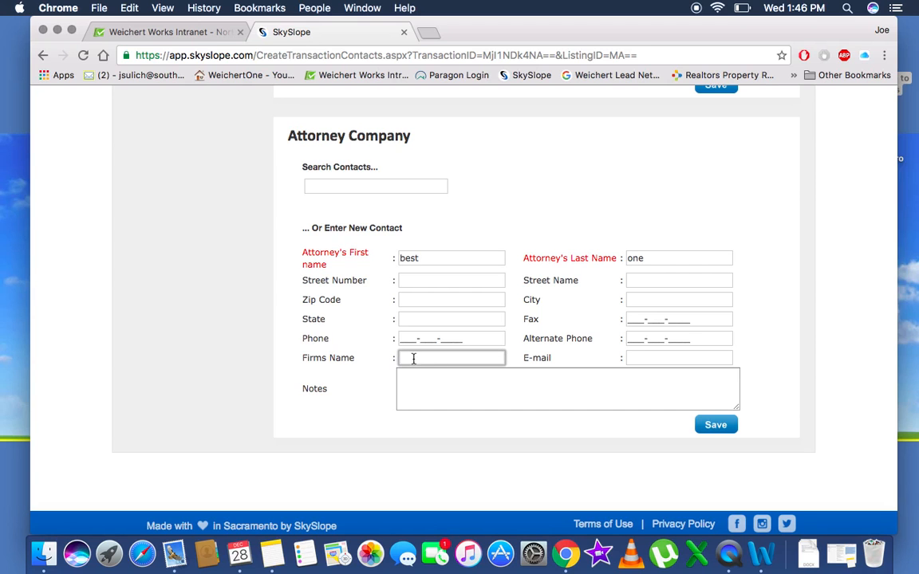
{"action": "type", "text": "bestlaw"}
{"action": "left_click", "coordinate": [646, 361]}
{"action": "type", "text": "9999@southern-cosa"}
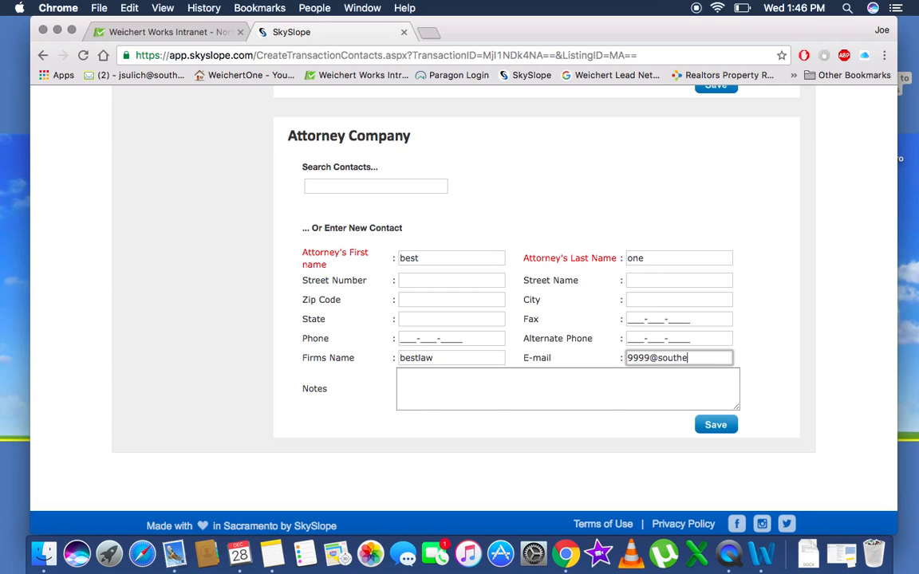
{"action": "key", "text": "BackSpace"}
{"action": "key", "text": "BackSpace"}
{"action": "key", "text": "BackSpace"}
{"action": "type", "text": "oast.com"}
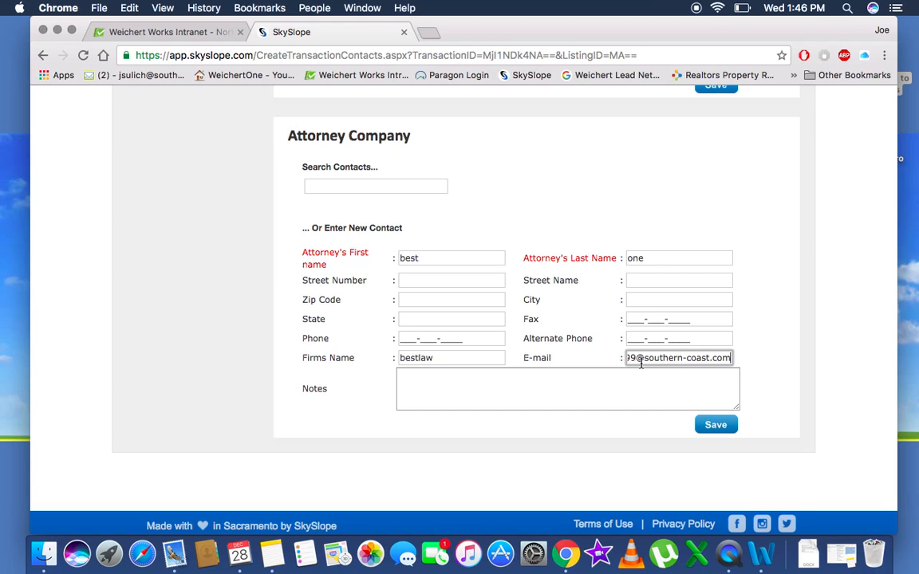
{"action": "left_click", "coordinate": [703, 428]}
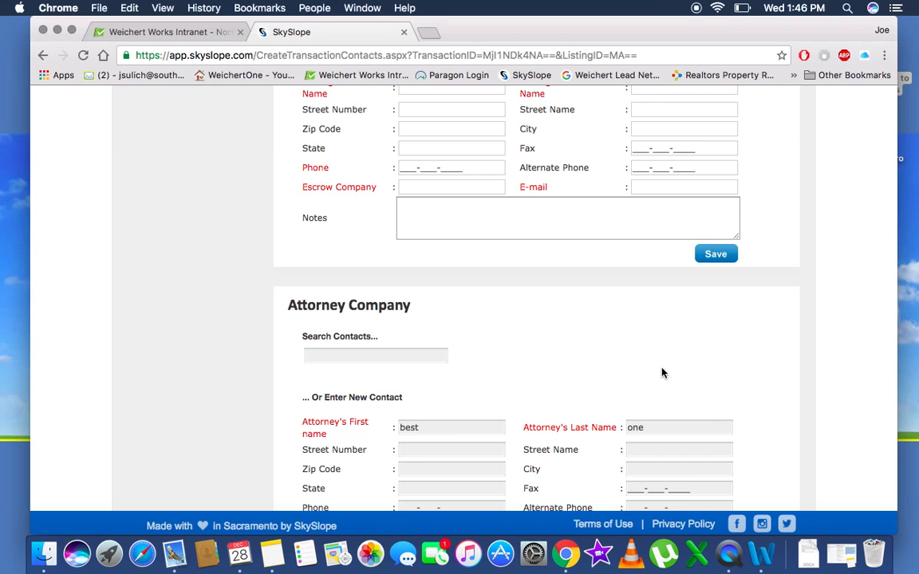
{"action": "scroll", "coordinate": [662, 371], "scroll_direction": "up", "scroll_amount": 6}
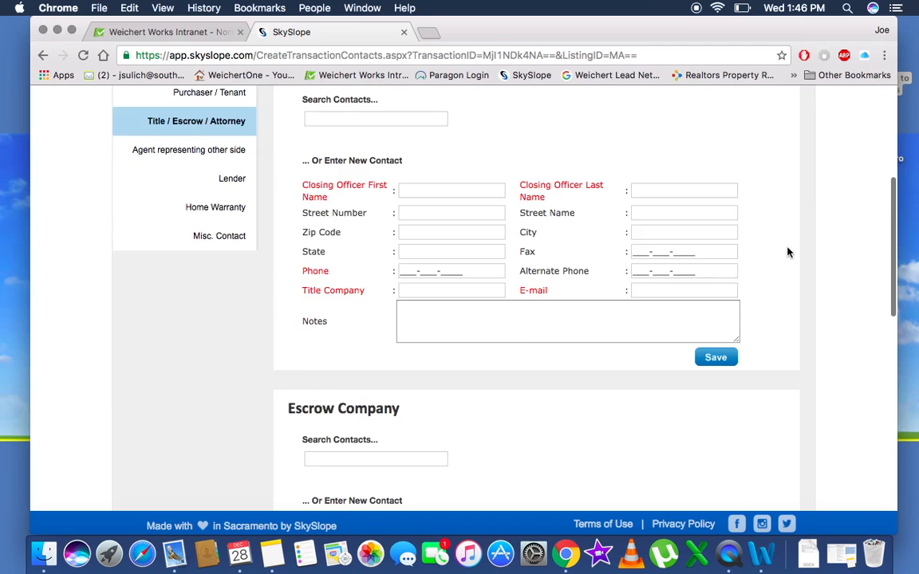
{"action": "scroll", "coordinate": [787, 252], "scroll_direction": "up", "scroll_amount": 2}
{"action": "scroll", "coordinate": [787, 252], "scroll_direction": "up", "scroll_amount": 1}
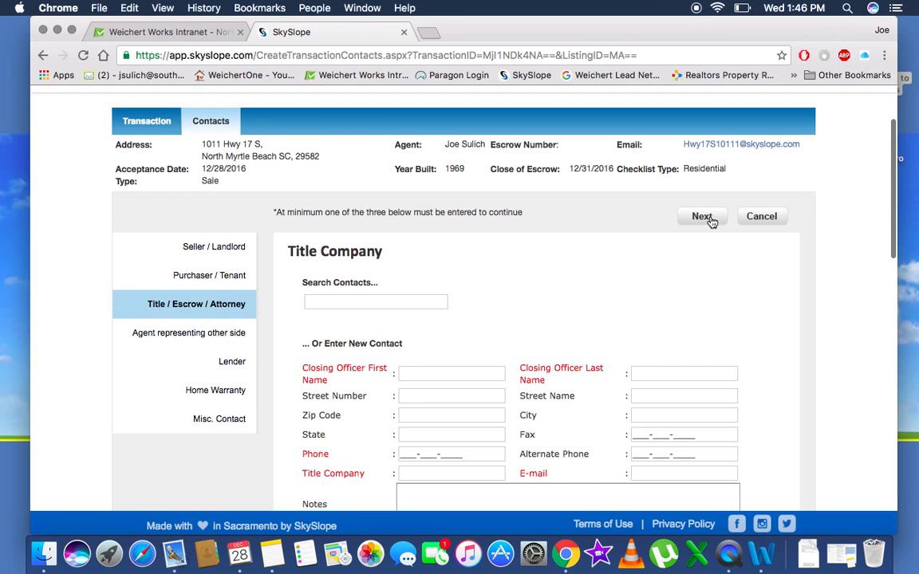
Enter the other side's agent first name, last name and phone number.
{"action": "left_click", "coordinate": [709, 219]}
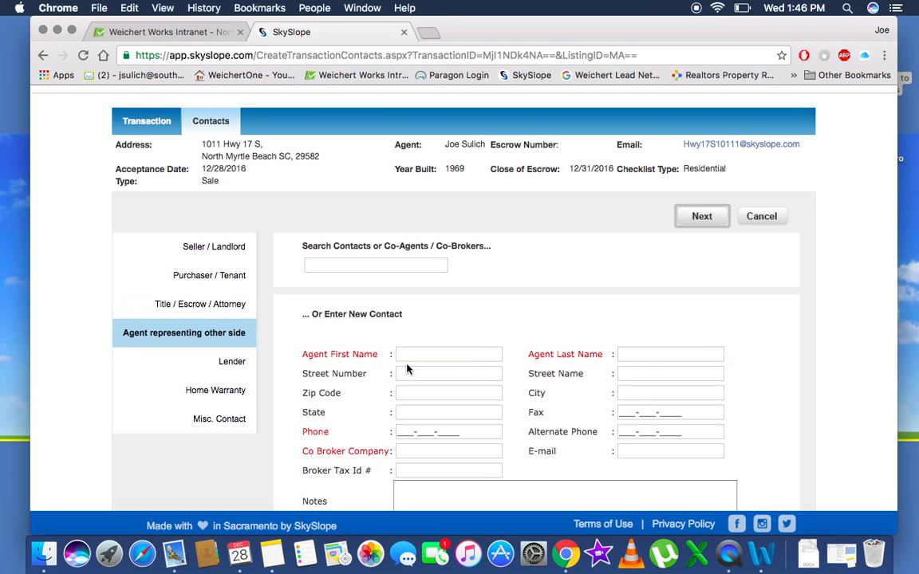
{"action": "left_click", "coordinate": [426, 354]}
{"action": "type", "text": "b"}
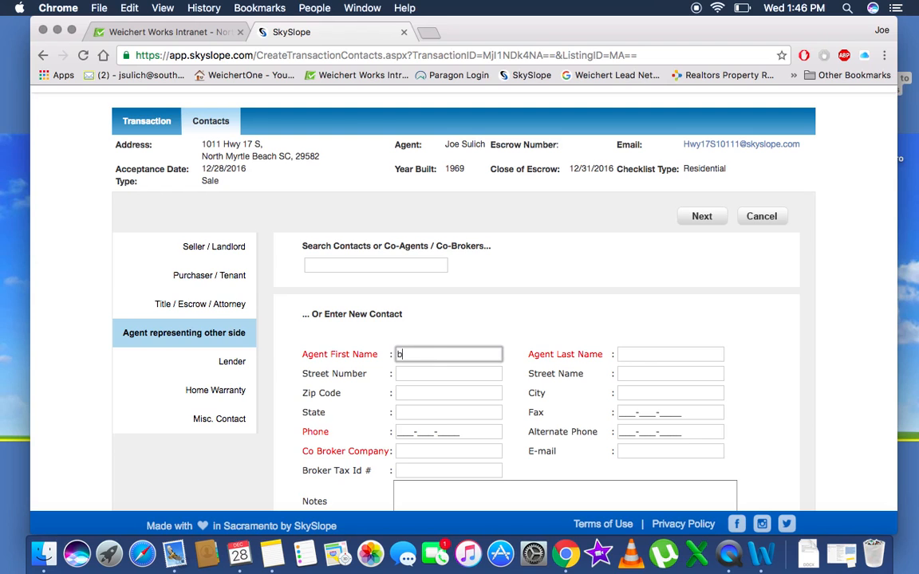
{"action": "type", "text": "rand"}
{"action": "key", "text": "Tab"}
{"action": "type", "text": "X"}
{"action": "left_click", "coordinate": [400, 430]}
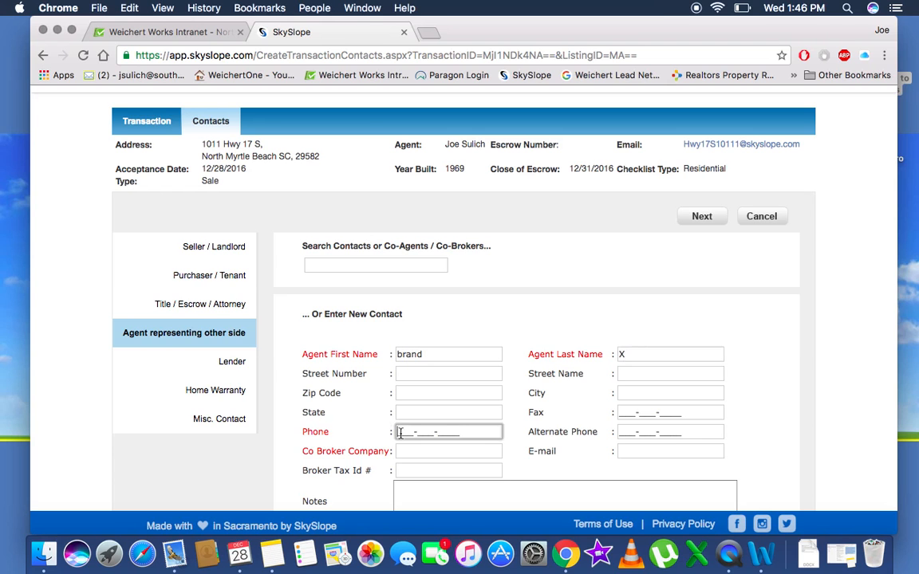
{"action": "type", "text": "9999999-"}
Set co-broker company Brand X, enter the agent's e-mail and try saving the contact.
{"action": "left_click", "coordinate": [411, 450]}
{"action": "type", "text": "B"}
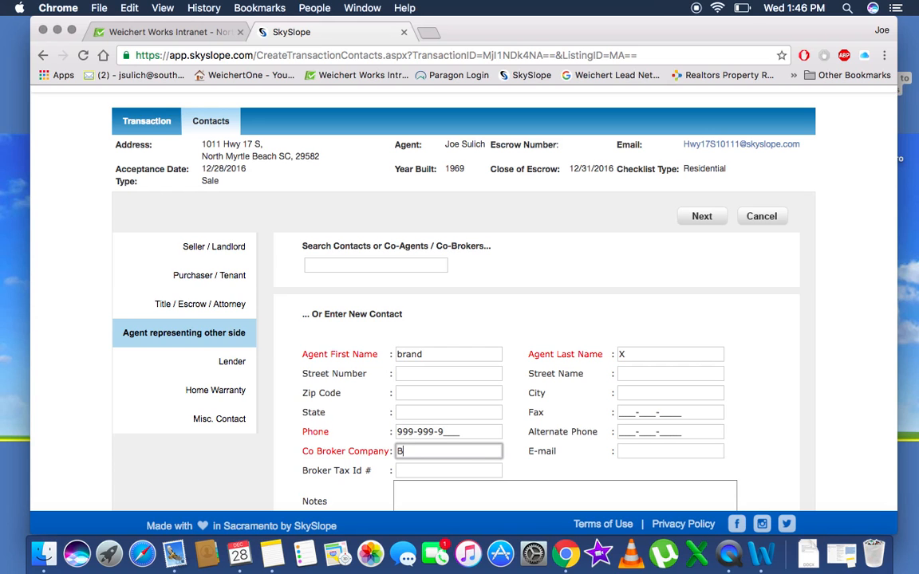
{"action": "type", "text": "rand X"}
{"action": "scroll", "coordinate": [349, 446], "scroll_direction": "down", "scroll_amount": 3}
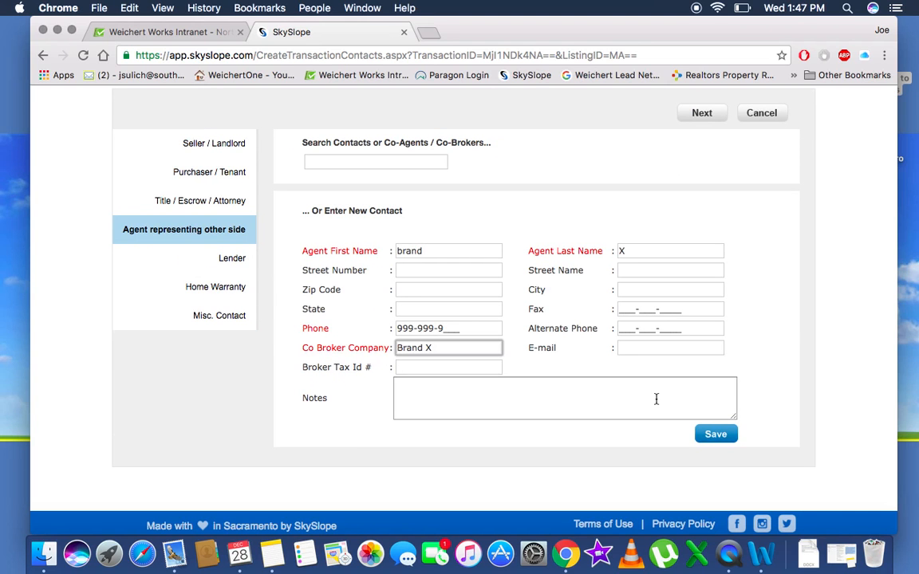
{"action": "left_click", "coordinate": [654, 344]}
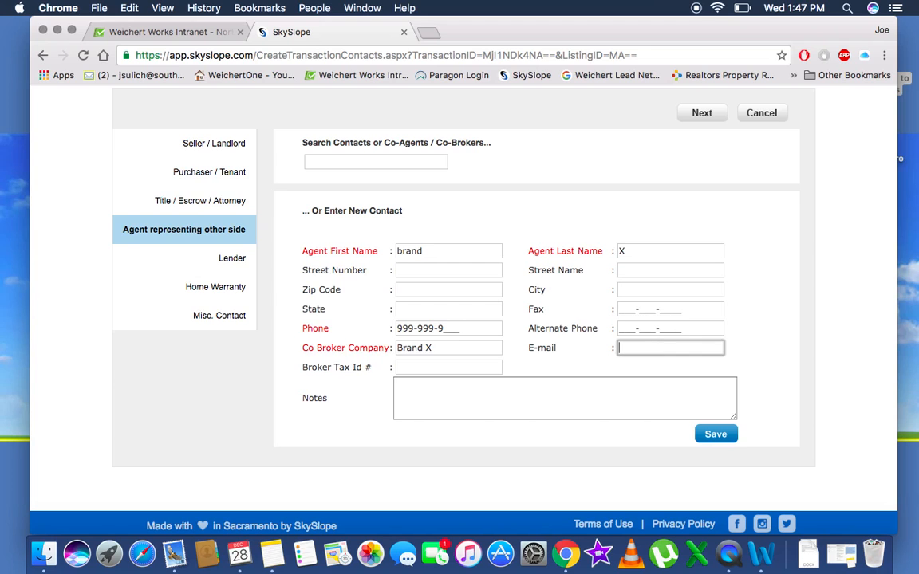
{"action": "type", "text": "9999@asdfa"}
{"action": "scroll", "coordinate": [716, 424], "scroll_direction": "down", "scroll_amount": 1}
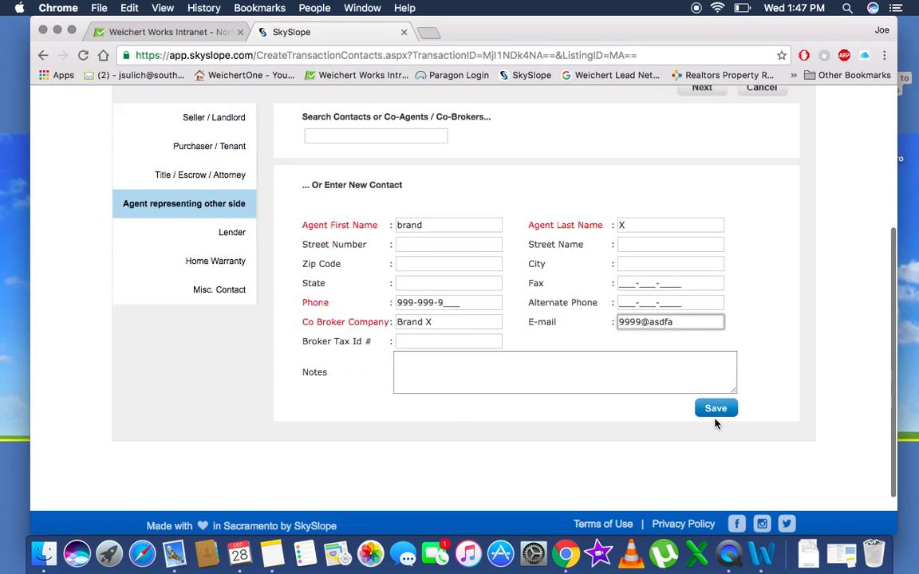
{"action": "left_click", "coordinate": [715, 411]}
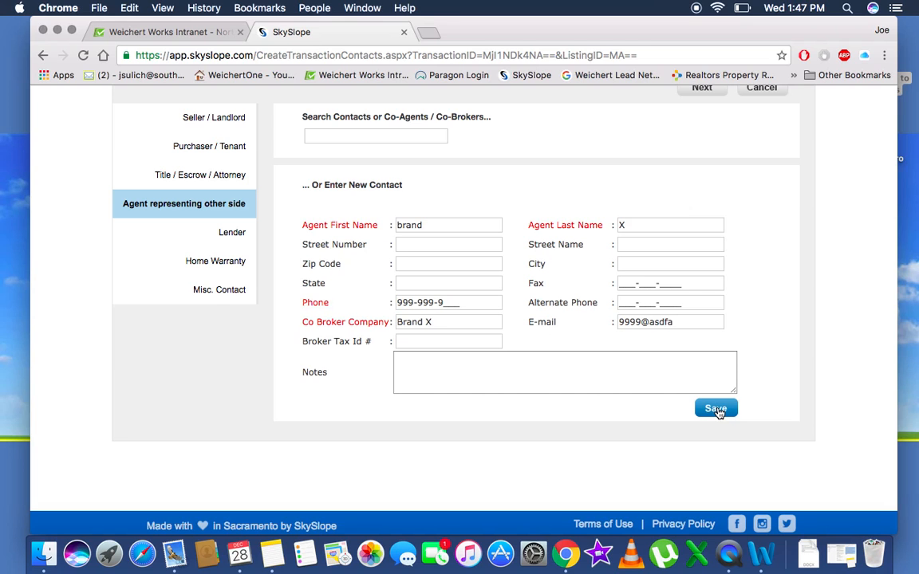
{"action": "left_click", "coordinate": [716, 409]}
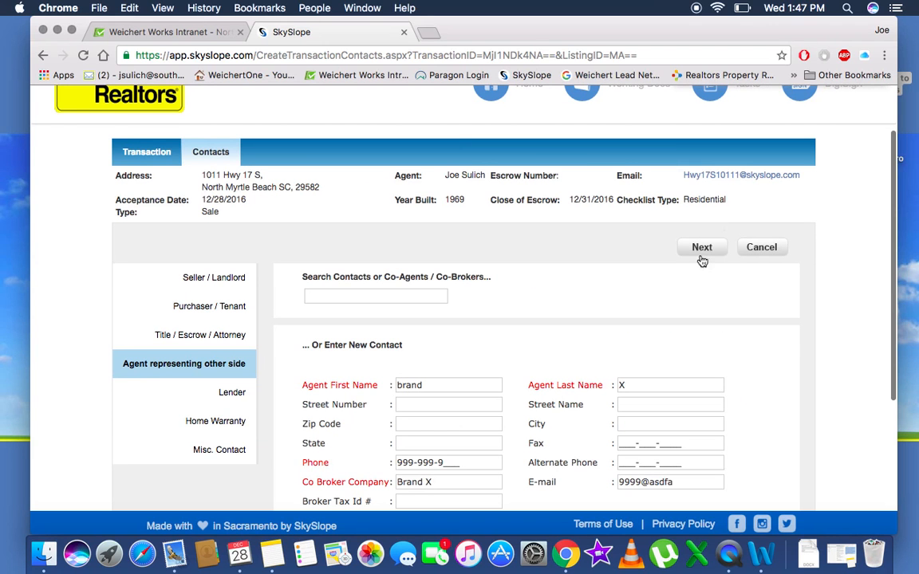
{"action": "left_click", "coordinate": [701, 255]}
{"action": "scroll", "coordinate": [684, 311], "scroll_direction": "down", "scroll_amount": 1}
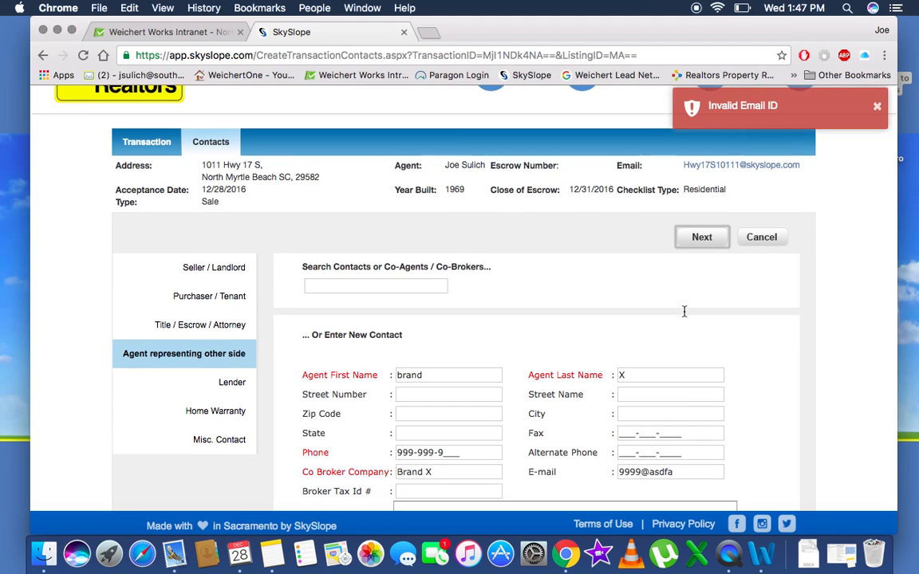
{"action": "scroll", "coordinate": [683, 311], "scroll_direction": "down", "scroll_amount": 5}
{"action": "left_click", "coordinate": [676, 289]}
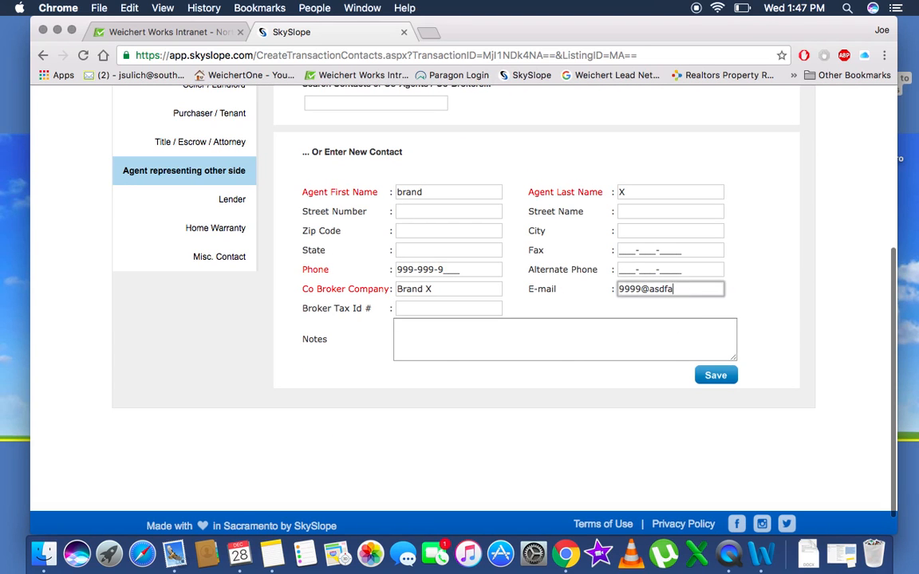
{"action": "key", "text": "BackSpace"}
{"action": "key", "text": "BackSpace"}
{"action": "key", "text": "BackSpace"}
{"action": "key", "text": "BackSpace"}
{"action": "key", "text": "BackSpace"}
{"action": "key", "text": "BackSpace"}
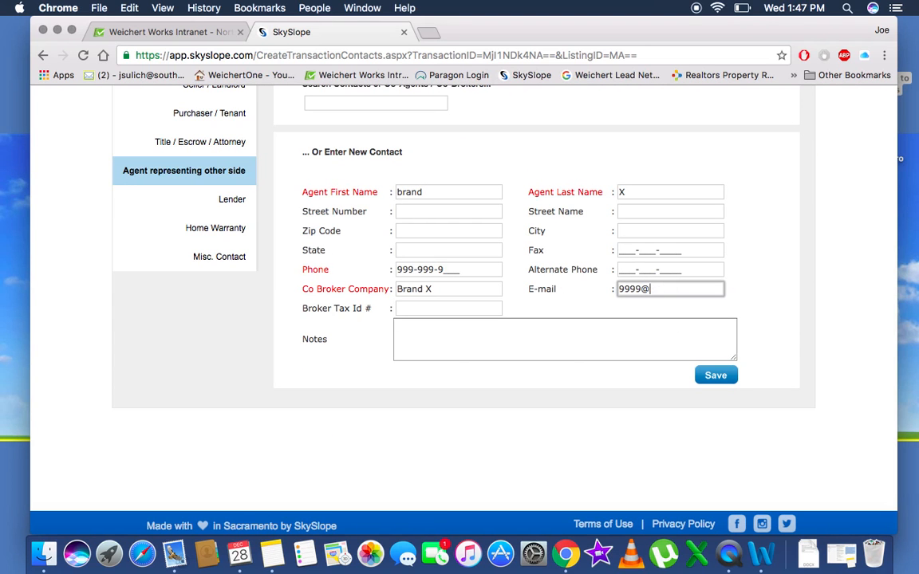
{"action": "type", "text": "@gmail.com"}
{"action": "left_click", "coordinate": [717, 381]}
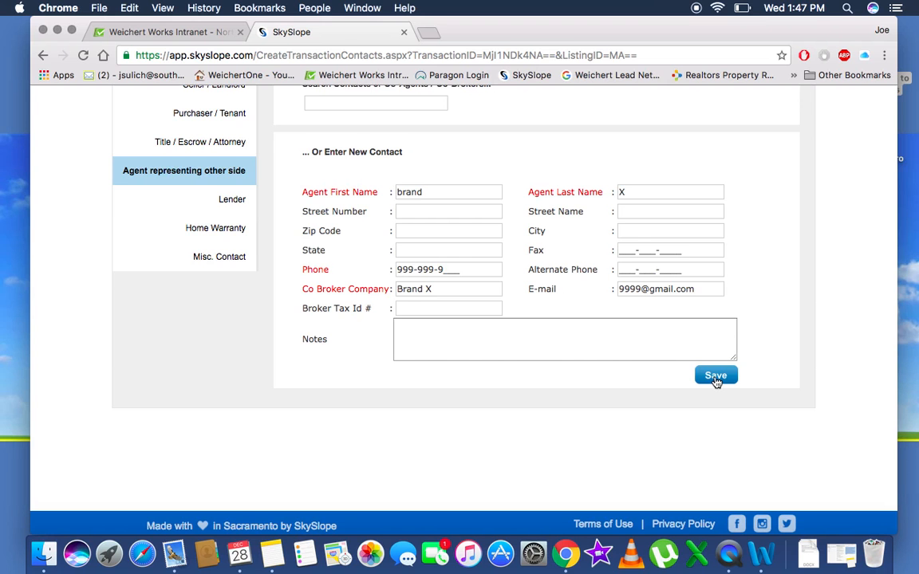
Complete the agent's phone number to ten digits and save the contact.
{"action": "left_click", "coordinate": [715, 378]}
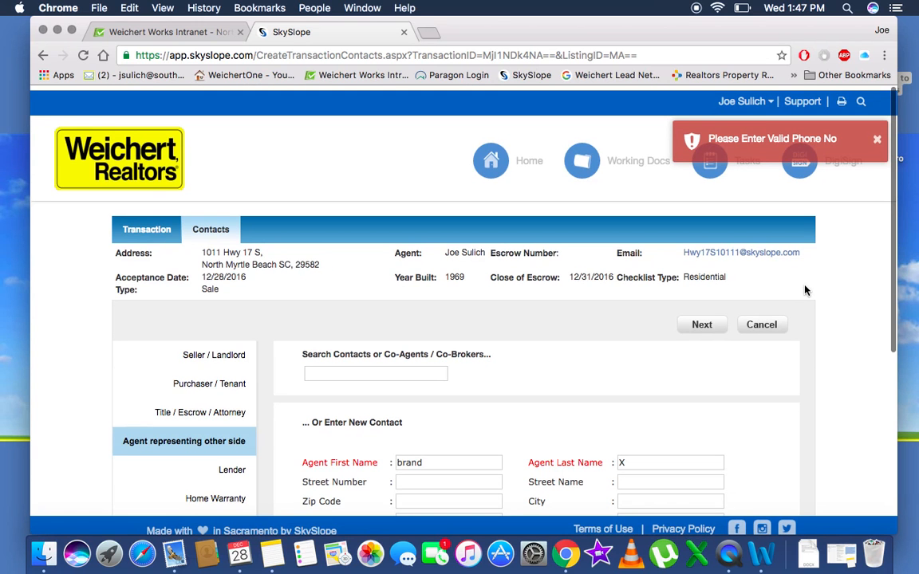
{"action": "scroll", "coordinate": [804, 290], "scroll_direction": "down", "scroll_amount": 5}
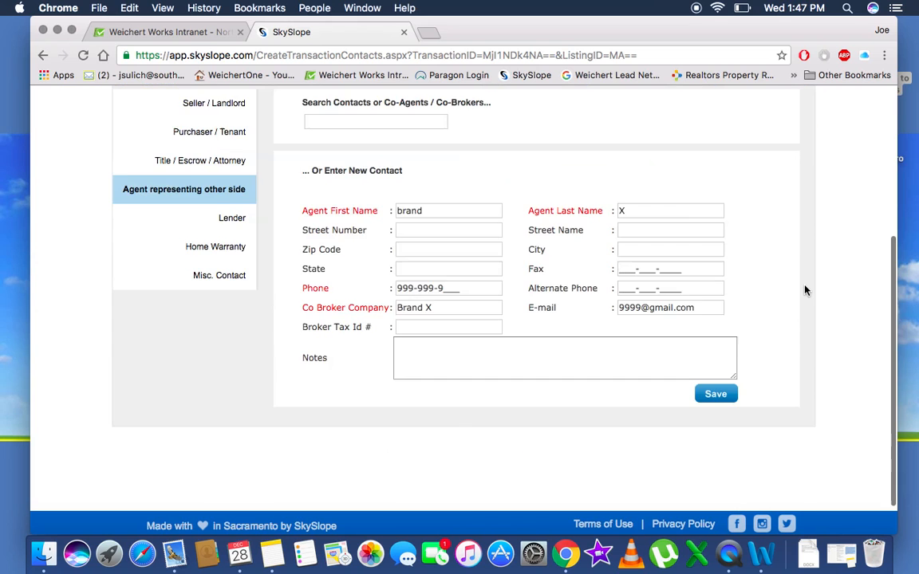
{"action": "left_click", "coordinate": [459, 289]}
{"action": "type", "text": "999"}
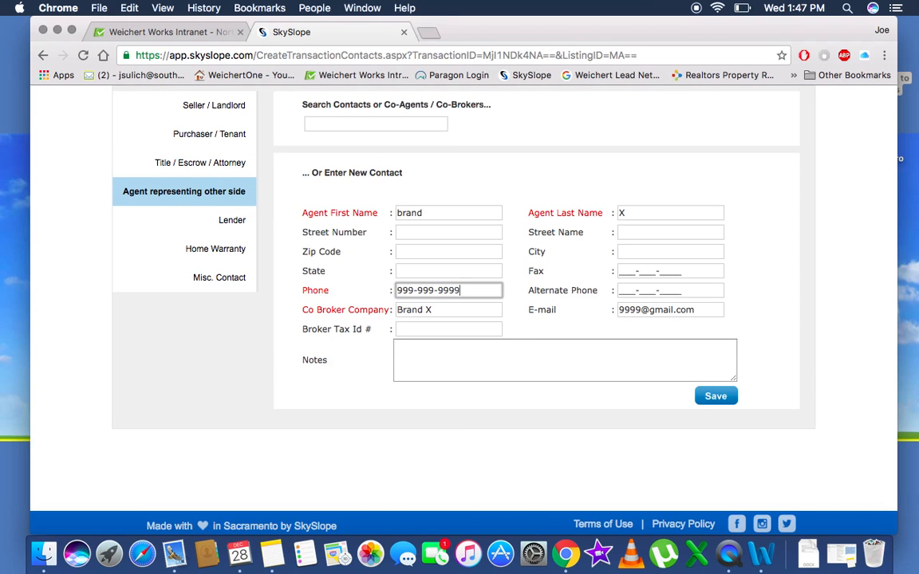
{"action": "left_click", "coordinate": [716, 396]}
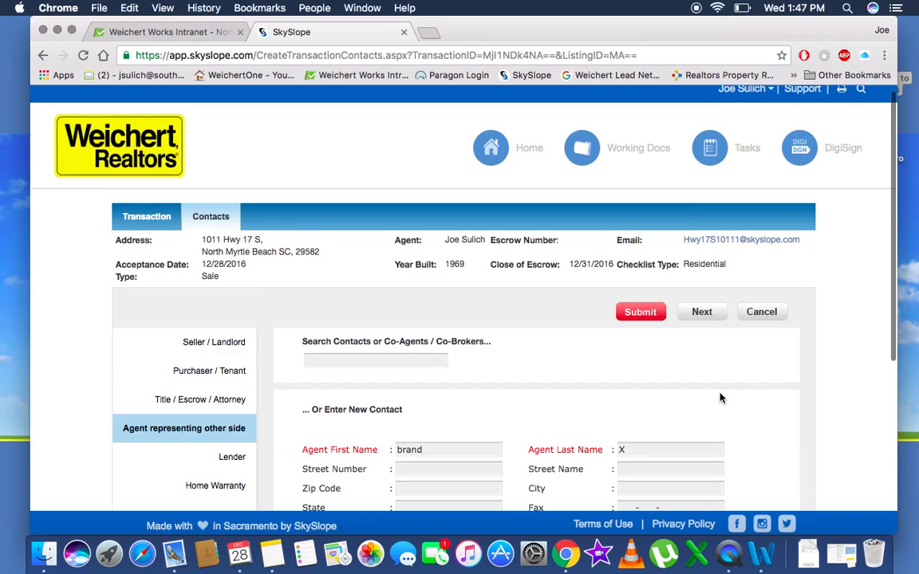
Skip the lender, enter 2-10 as the home warranty company and advance to Misc. Contact.
{"action": "left_click", "coordinate": [699, 313]}
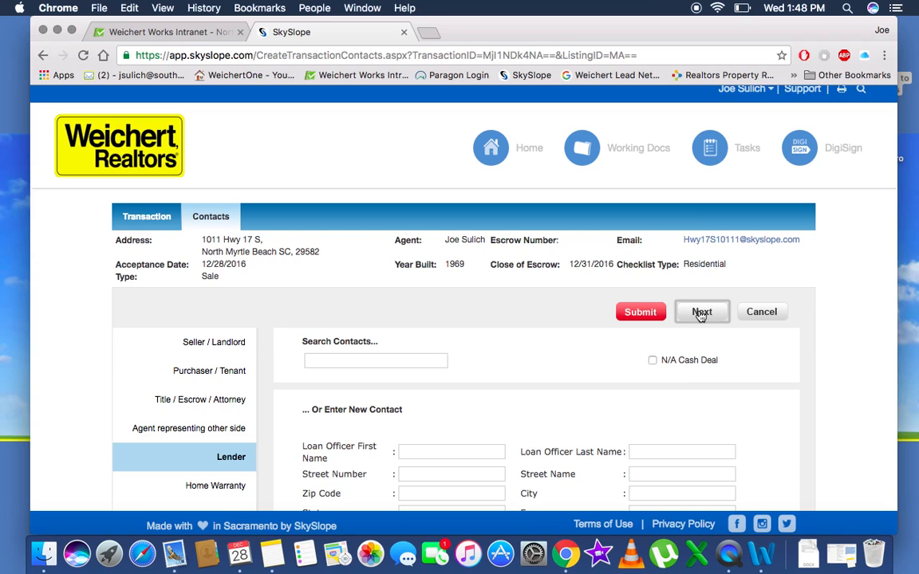
{"action": "scroll", "coordinate": [484, 445], "scroll_direction": "down", "scroll_amount": 1}
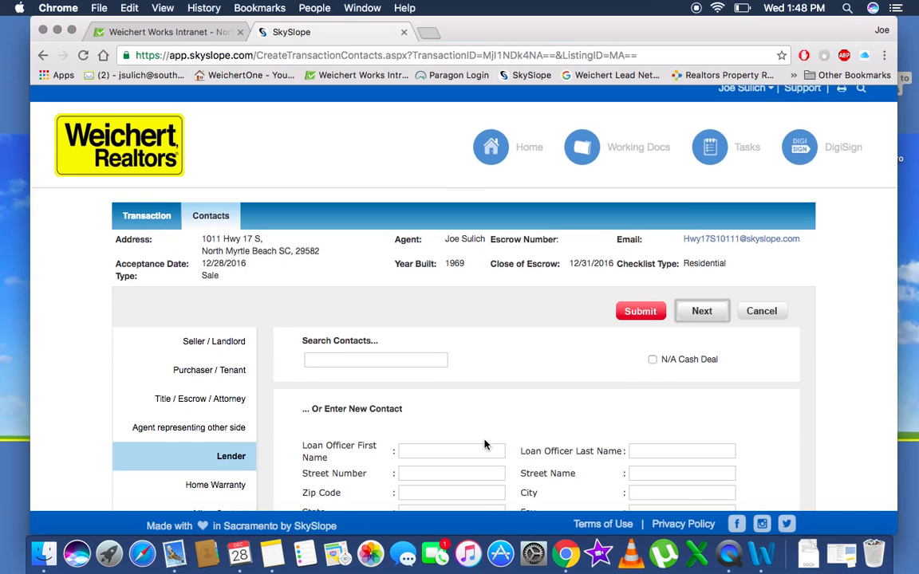
{"action": "scroll", "coordinate": [484, 444], "scroll_direction": "down", "scroll_amount": 5}
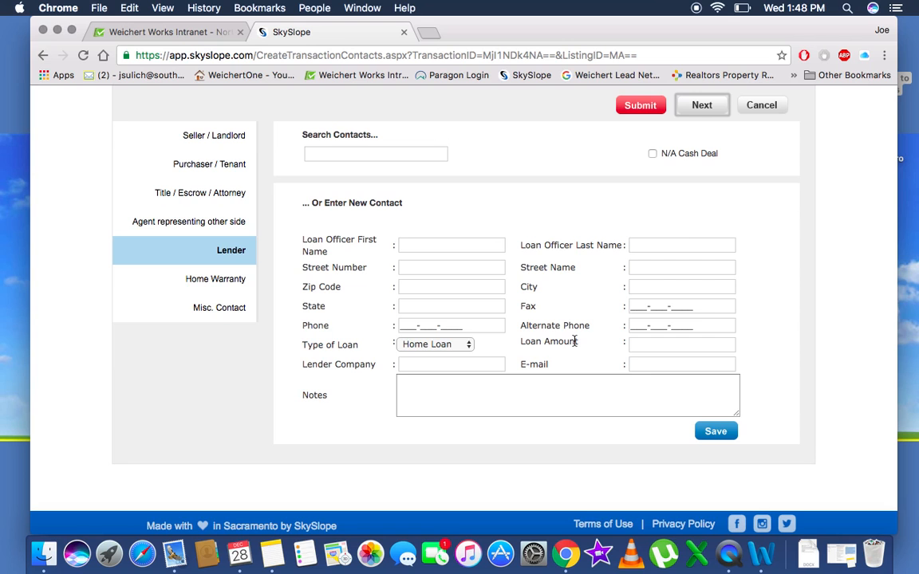
{"action": "left_click", "coordinate": [702, 106]}
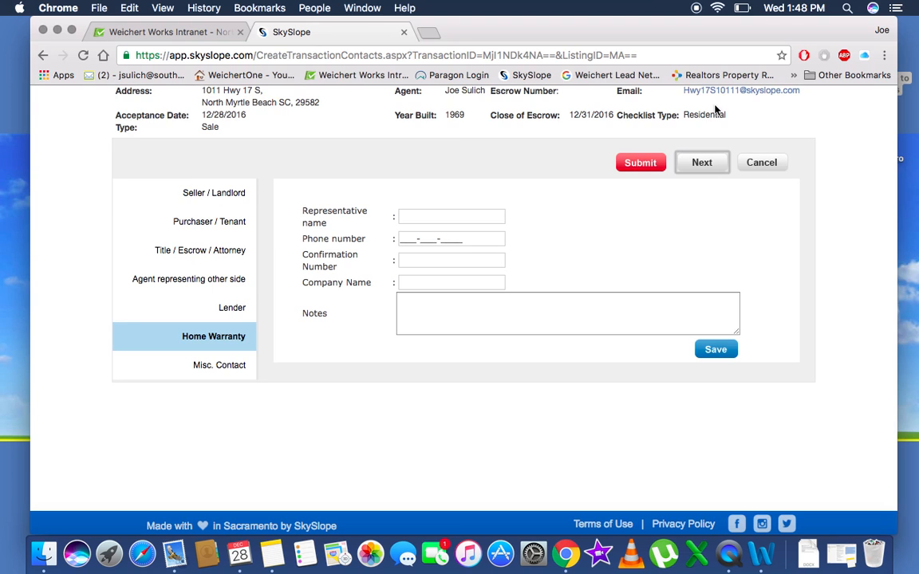
{"action": "left_click", "coordinate": [462, 282]}
{"action": "type", "text": "2-10"}
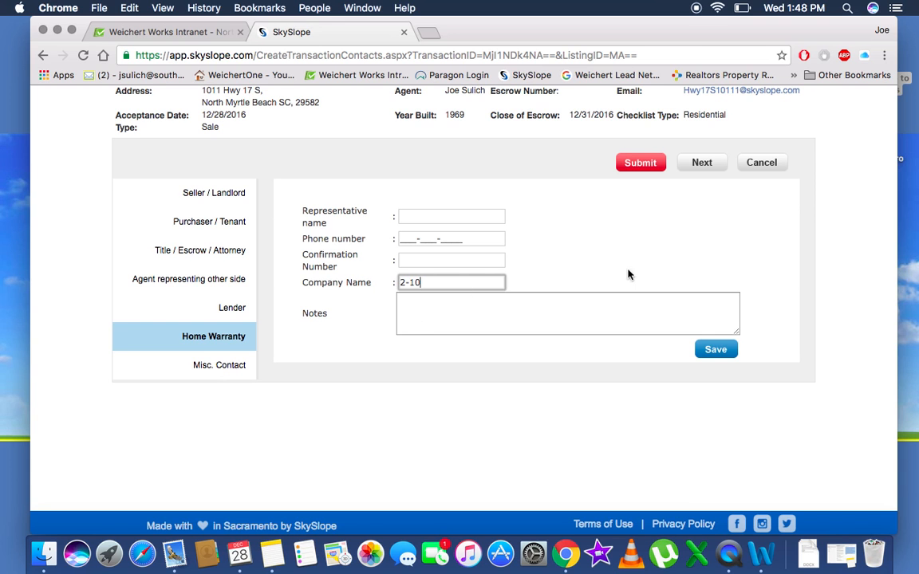
{"action": "left_click", "coordinate": [701, 162]}
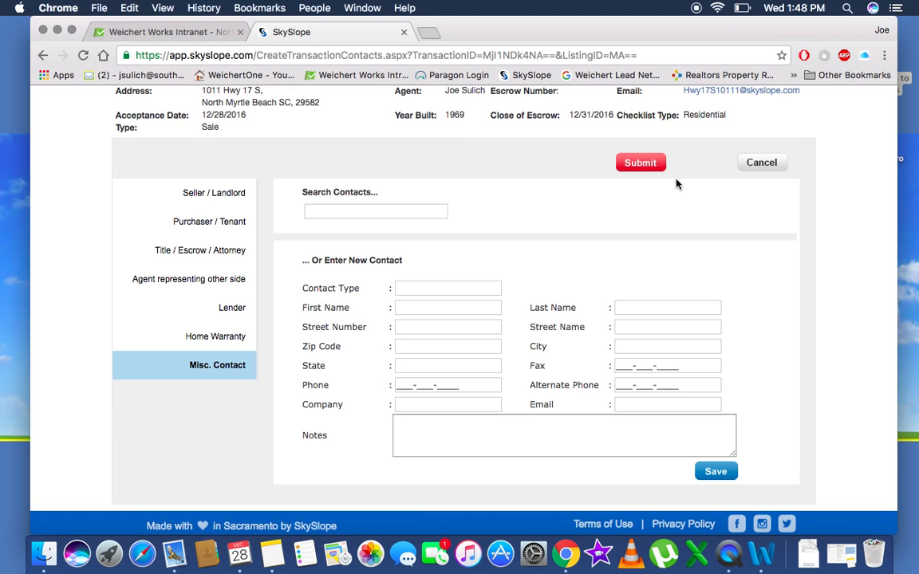
Submit the contacts, enter a 3% sale commission ($29,999.97 office gross) and submit it.
{"action": "left_click", "coordinate": [649, 163]}
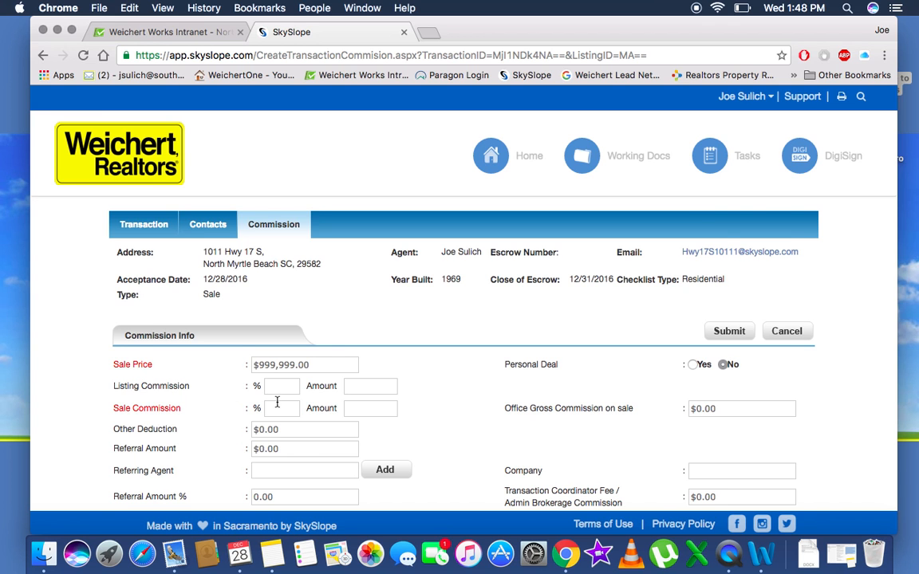
{"action": "scroll", "coordinate": [277, 402], "scroll_direction": "down", "scroll_amount": 2}
{"action": "left_click", "coordinate": [279, 341]}
{"action": "type", "text": "3"}
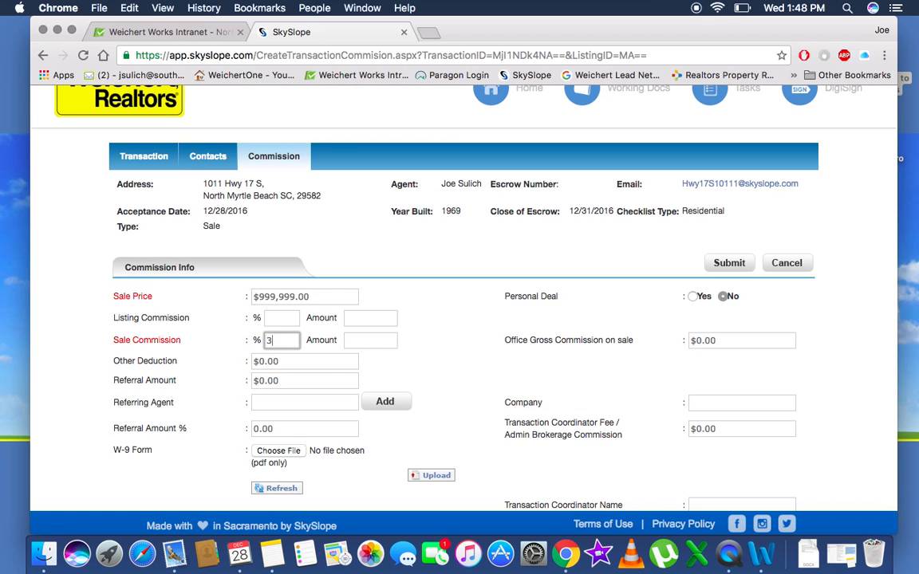
{"action": "left_click", "coordinate": [459, 353]}
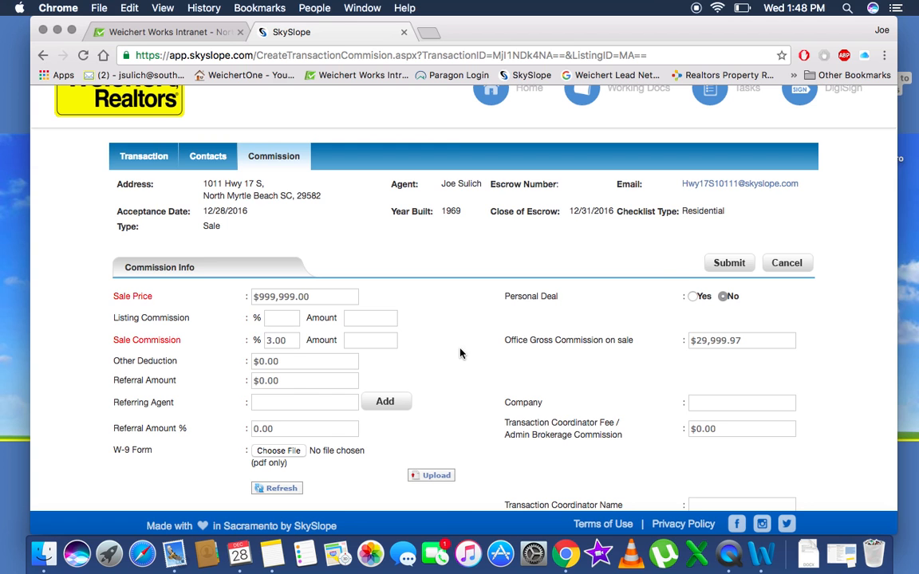
{"action": "left_click", "coordinate": [729, 264]}
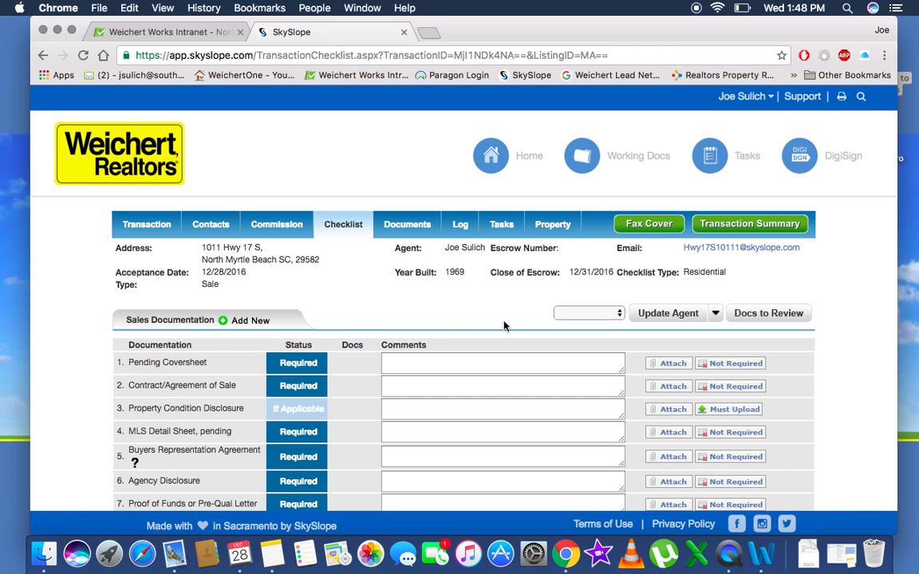
Review the required sales documentation checklist items, then go to the transaction's Documents page.
{"action": "scroll", "coordinate": [504, 322], "scroll_direction": "down", "scroll_amount": 5}
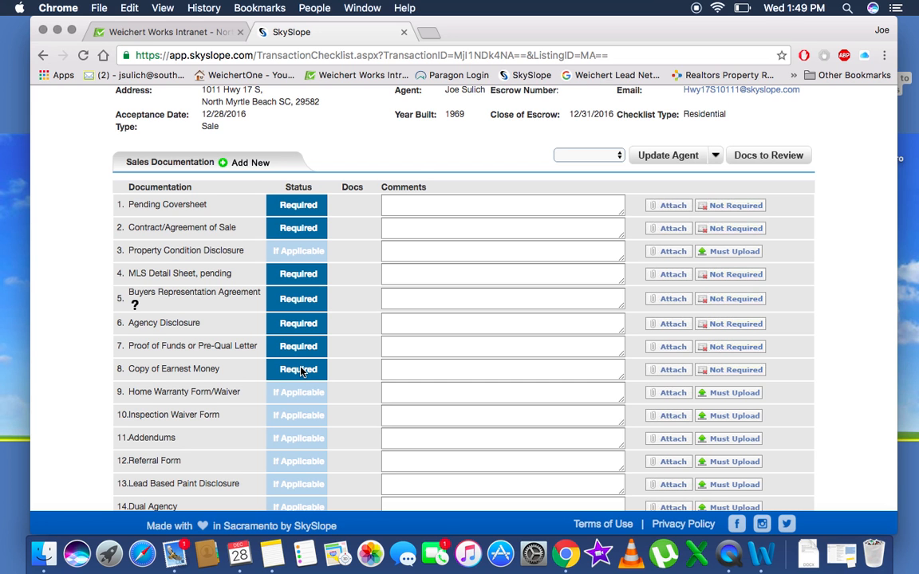
{"action": "scroll", "coordinate": [300, 371], "scroll_direction": "up", "scroll_amount": 3}
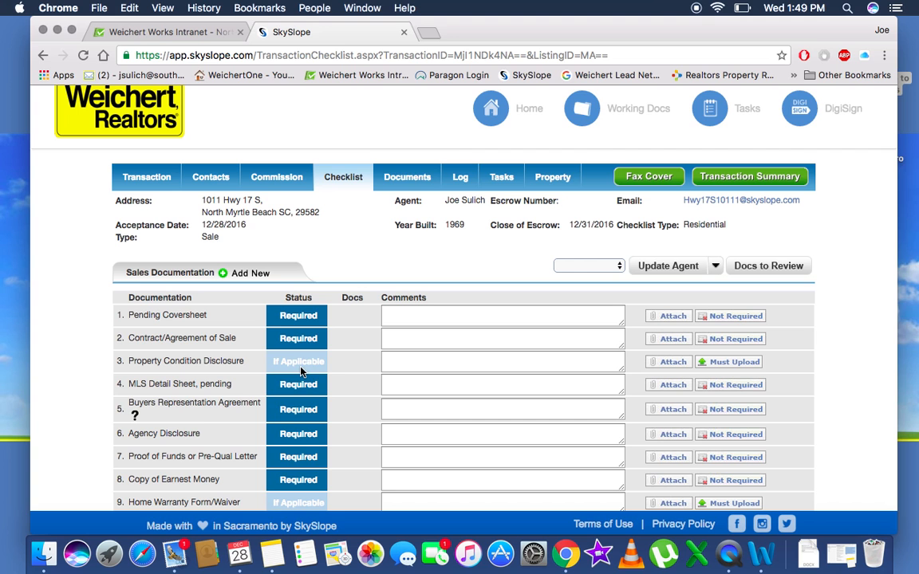
{"action": "left_click", "coordinate": [403, 187]}
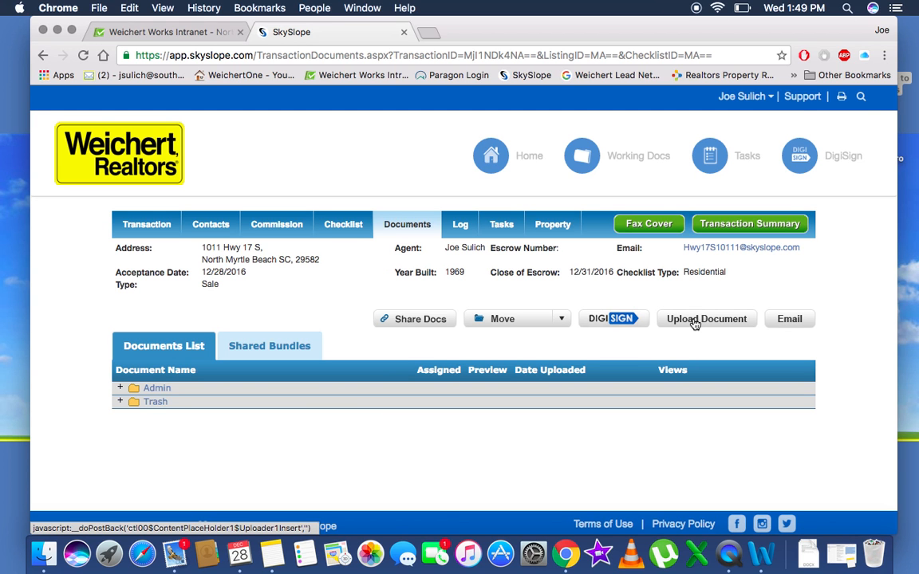
Upload testDocuments.pdf and testDocuments (1).pdf from Downloads to the transaction.
{"action": "left_click", "coordinate": [695, 321]}
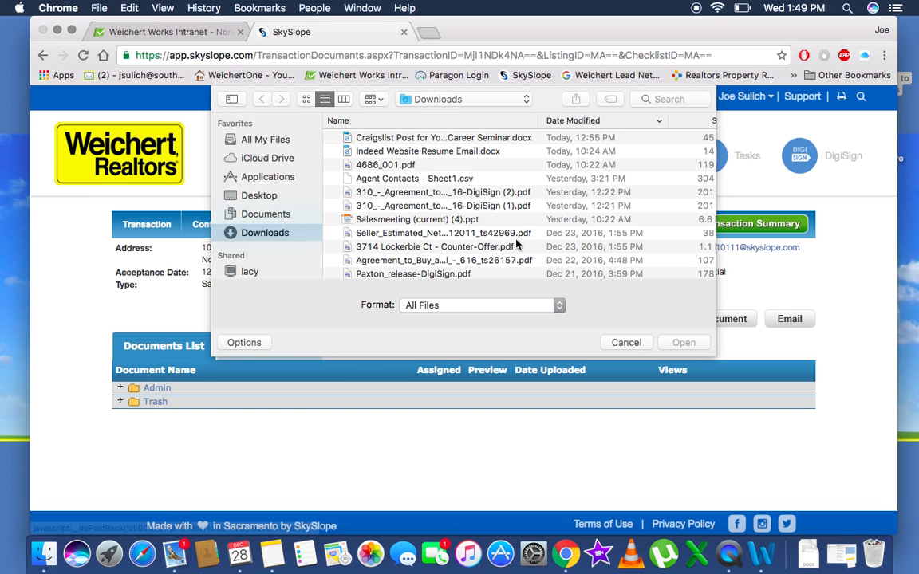
{"action": "scroll", "coordinate": [429, 241], "scroll_direction": "down", "scroll_amount": 5}
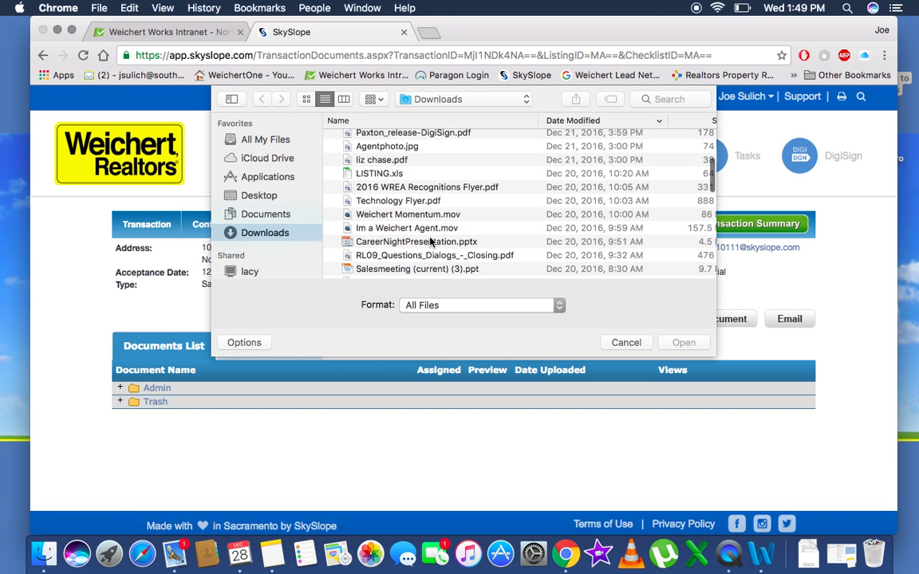
{"action": "scroll", "coordinate": [429, 241], "scroll_direction": "down", "scroll_amount": 1}
{"action": "scroll", "coordinate": [429, 241], "scroll_direction": "down", "scroll_amount": 4}
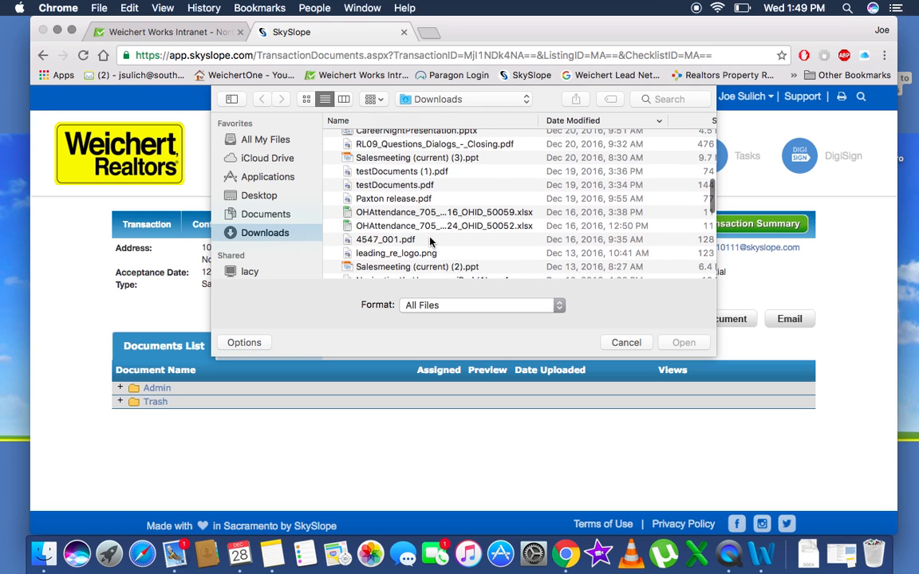
{"action": "left_click", "coordinate": [414, 173]}
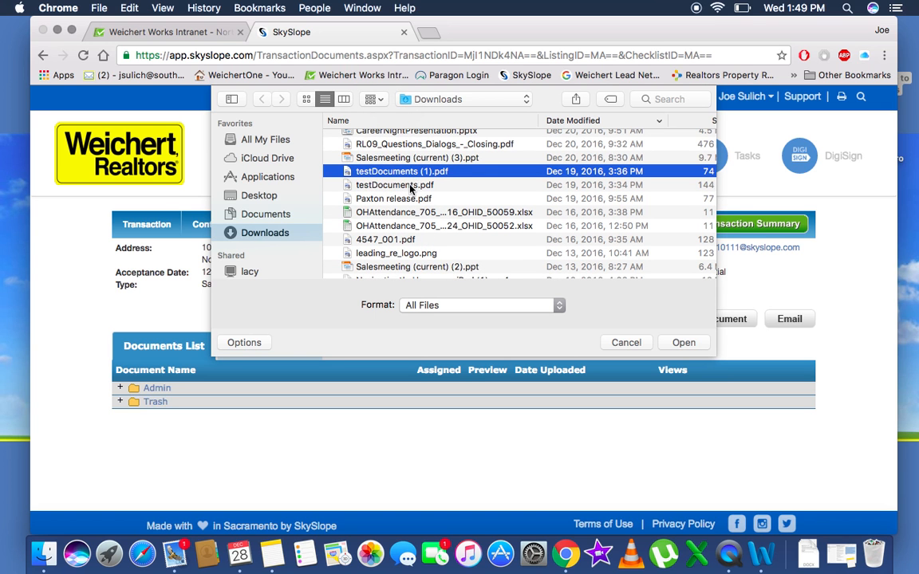
{"action": "left_click", "coordinate": [371, 185], "text": "shift"}
{"action": "left_click", "coordinate": [683, 342]}
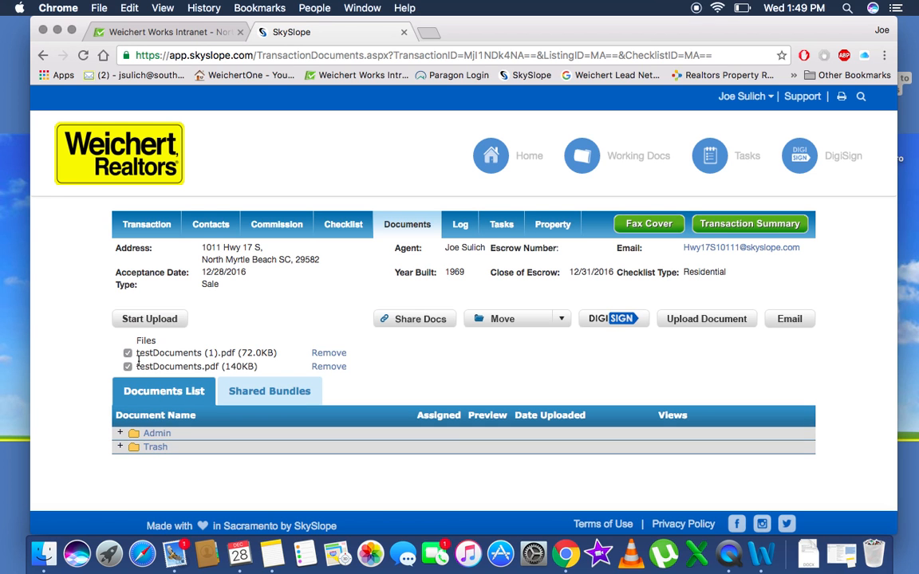
{"action": "left_click", "coordinate": [164, 328]}
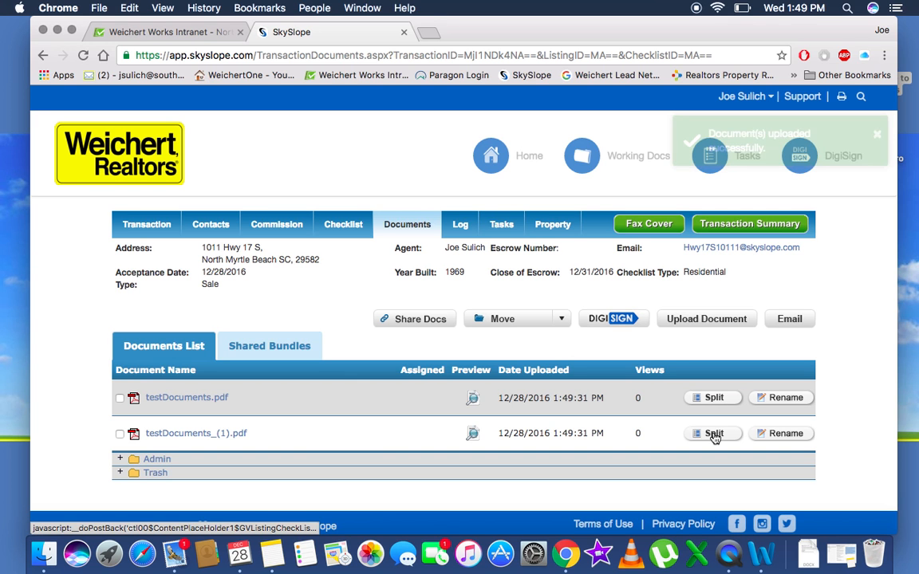
Open the Split Document dialog for testDocuments_(1).pdf.
{"action": "left_click", "coordinate": [714, 435]}
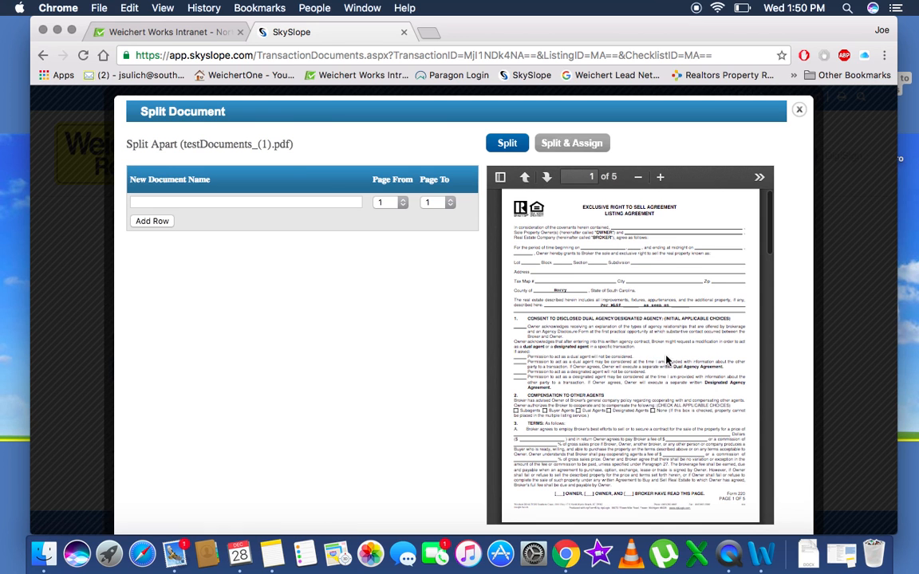
Preview the pages and name the new split document Contract/Agreement of Sale.
{"action": "scroll", "coordinate": [666, 356], "scroll_direction": "down", "scroll_amount": 2}
{"action": "scroll", "coordinate": [666, 356], "scroll_direction": "up", "scroll_amount": 2}
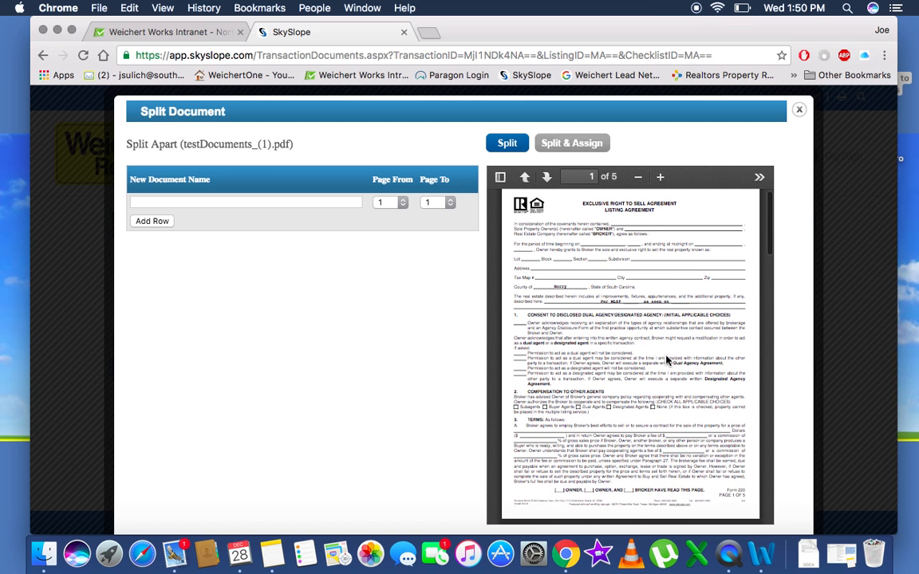
{"action": "scroll", "coordinate": [665, 359], "scroll_direction": "down", "scroll_amount": 15}
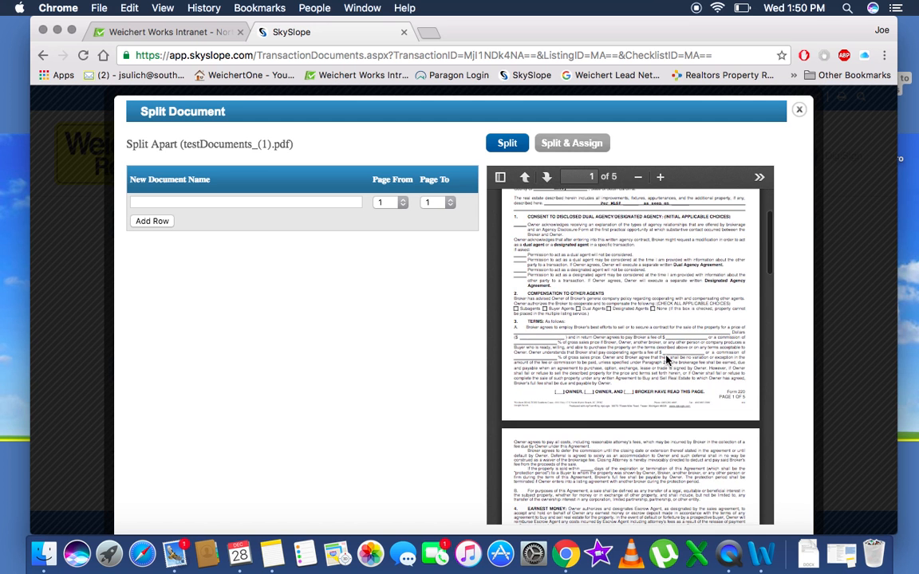
{"action": "scroll", "coordinate": [666, 357], "scroll_direction": "down", "scroll_amount": 10}
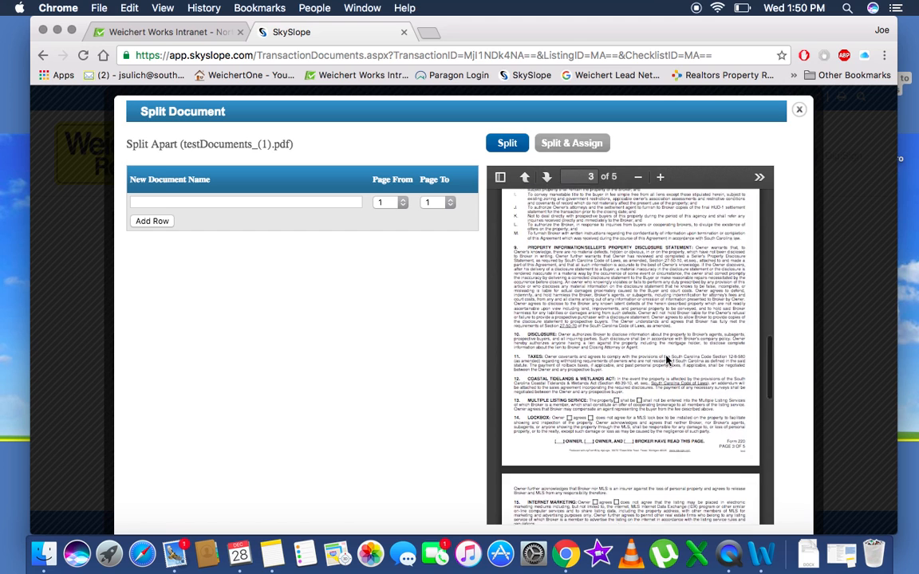
{"action": "scroll", "coordinate": [666, 359], "scroll_direction": "down", "scroll_amount": 10}
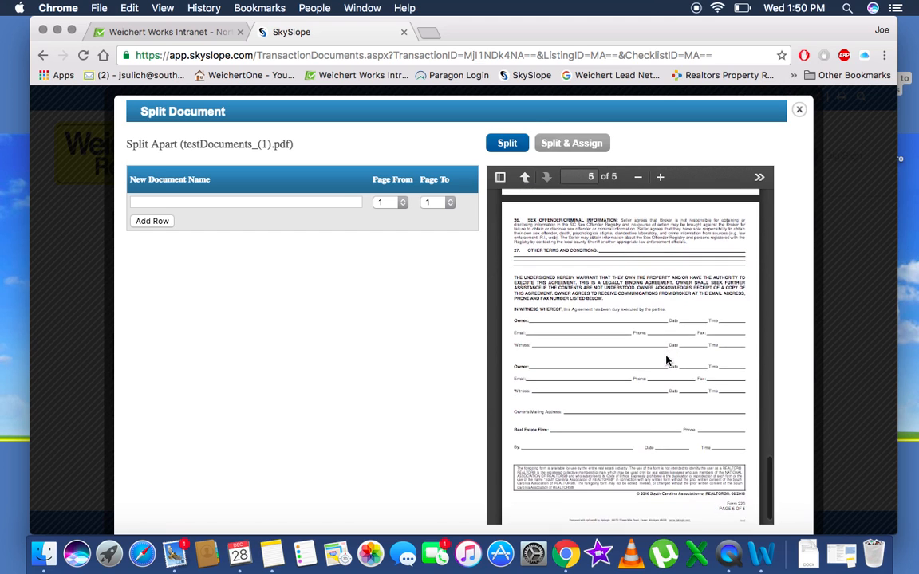
{"action": "scroll", "coordinate": [666, 359], "scroll_direction": "up", "scroll_amount": 20}
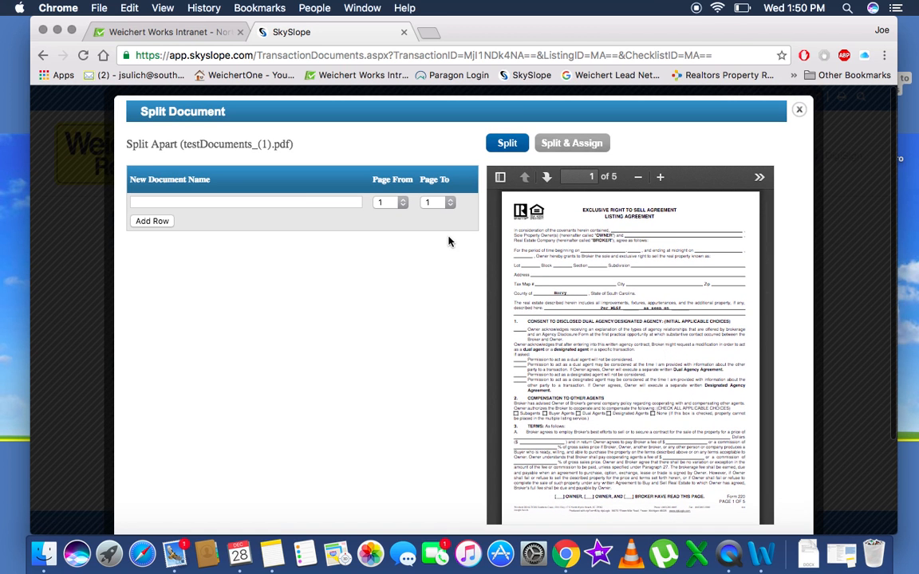
{"action": "left_click", "coordinate": [335, 204]}
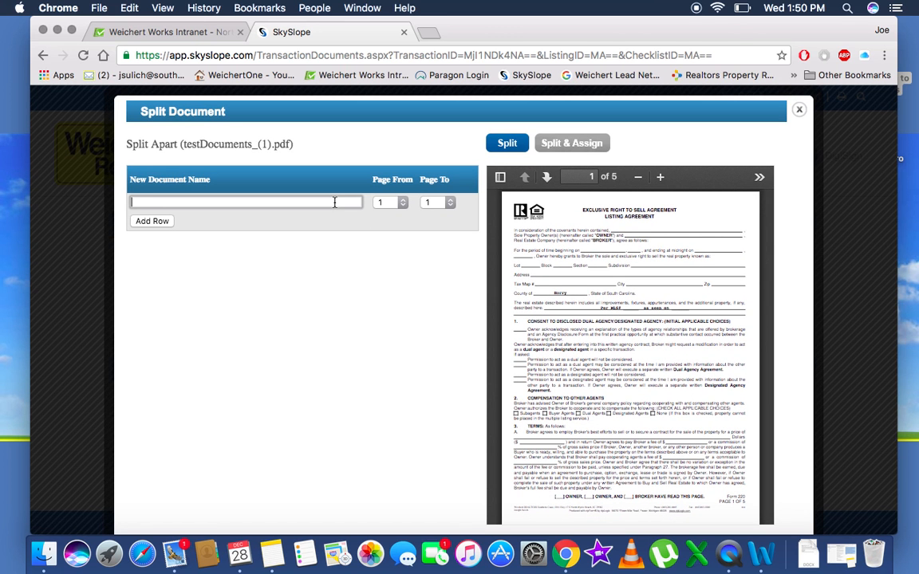
{"action": "type", "text": "cont"}
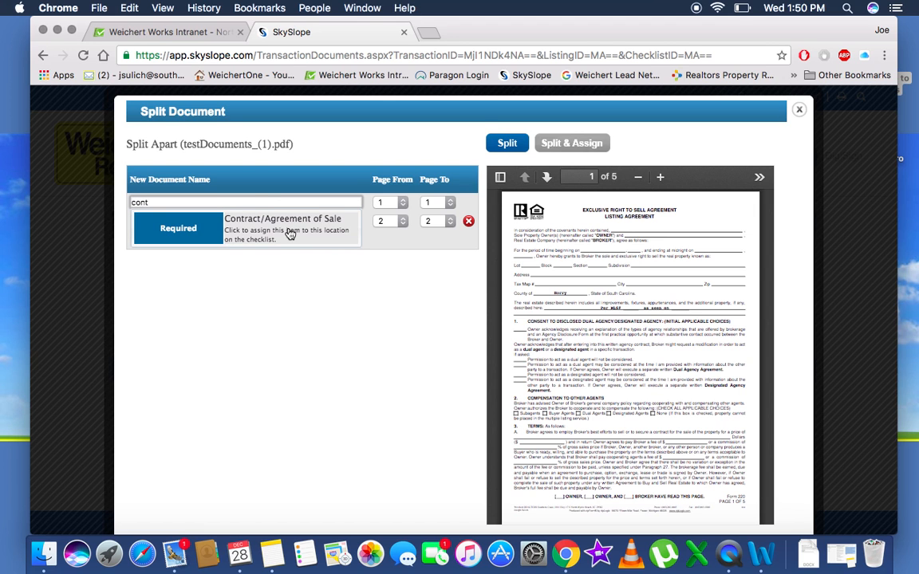
{"action": "left_click", "coordinate": [290, 232]}
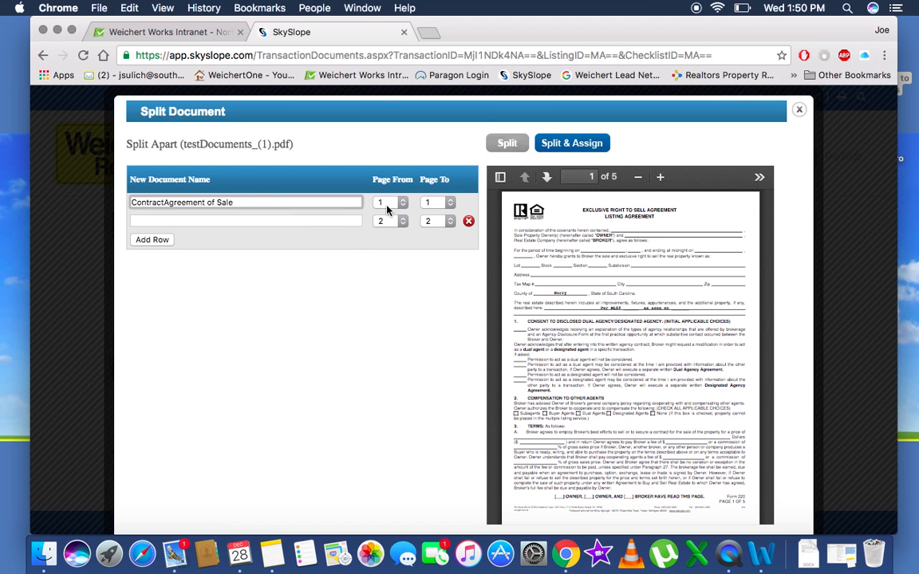
Split pages 1 to 5 and assign them to the checklist, acknowledging the confirmation.
{"action": "left_click", "coordinate": [450, 203]}
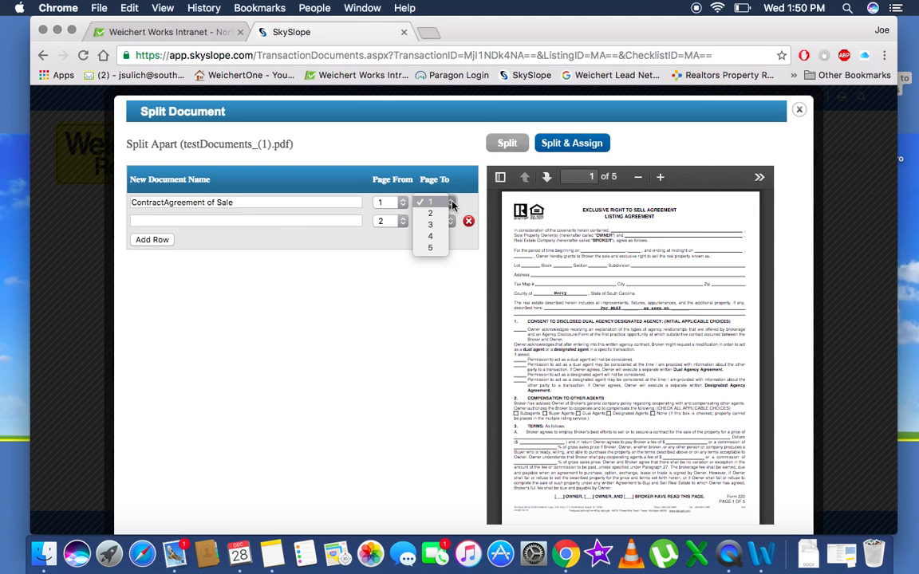
{"action": "left_click", "coordinate": [430, 248]}
{"action": "left_click", "coordinate": [590, 145]}
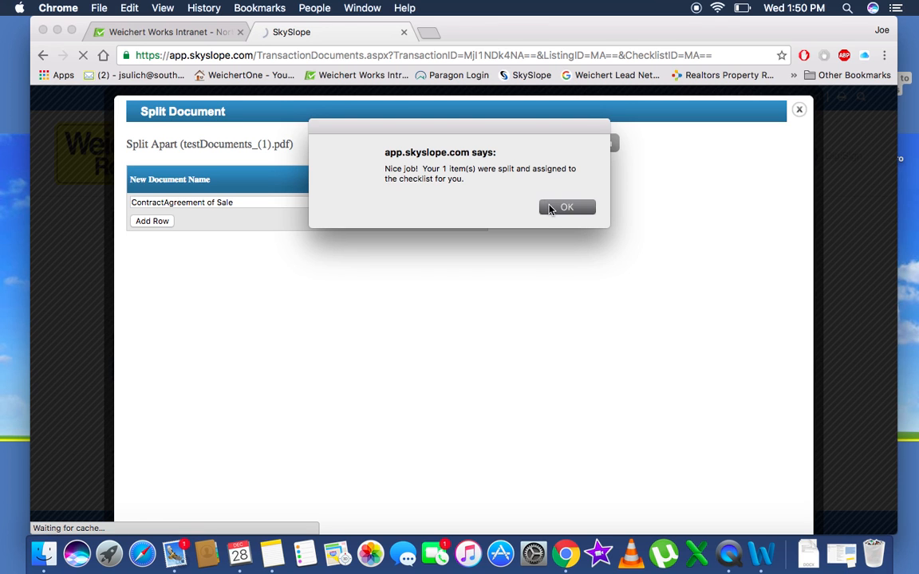
{"action": "left_click", "coordinate": [549, 208]}
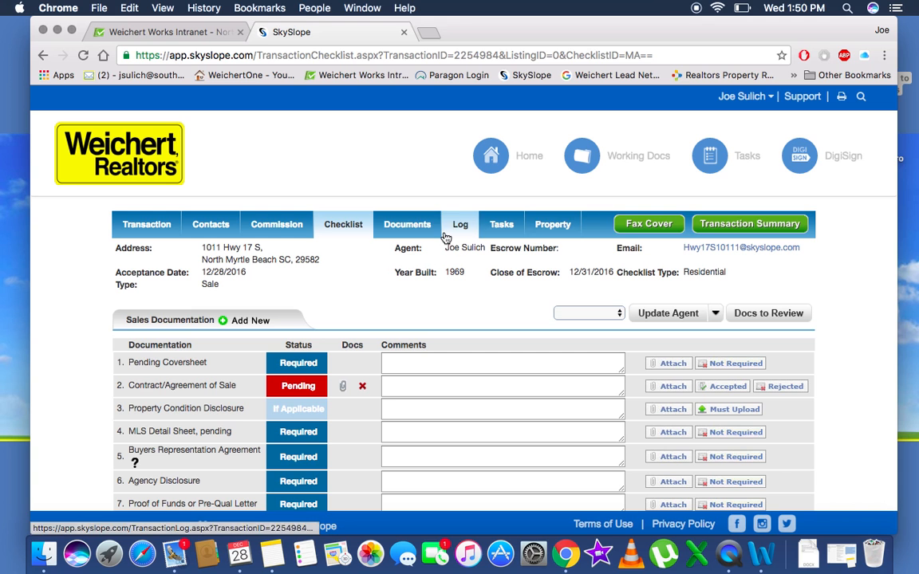
Return to the Documents list and open the Split Document dialog for testDocuments.pdf.
{"action": "left_click", "coordinate": [409, 227]}
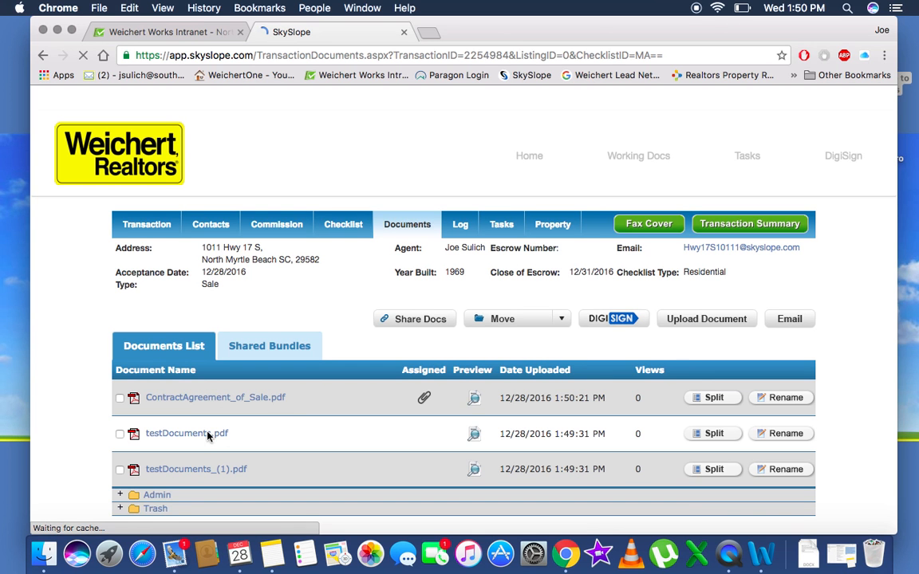
{"action": "left_click", "coordinate": [705, 436]}
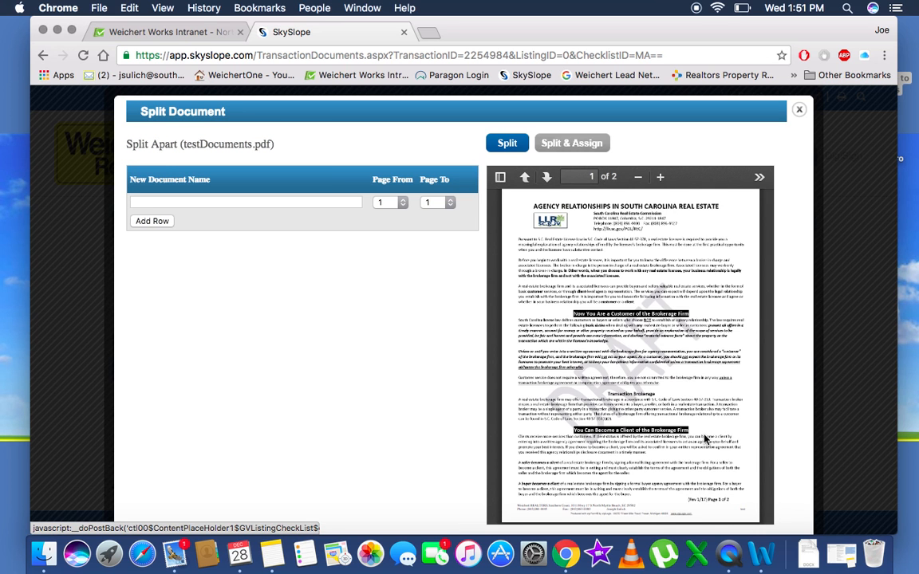
Split pages 1 to 2 as Agency Disclosure and assign to the checklist, acknowledging the confirmation.
{"action": "left_click", "coordinate": [283, 201]}
{"action": "type", "text": "ag"}
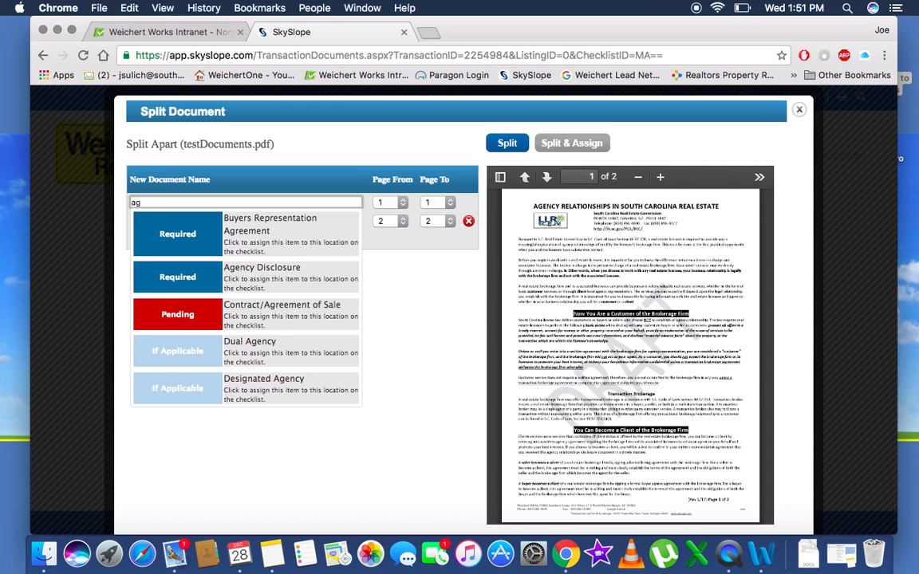
{"action": "left_click", "coordinate": [278, 279]}
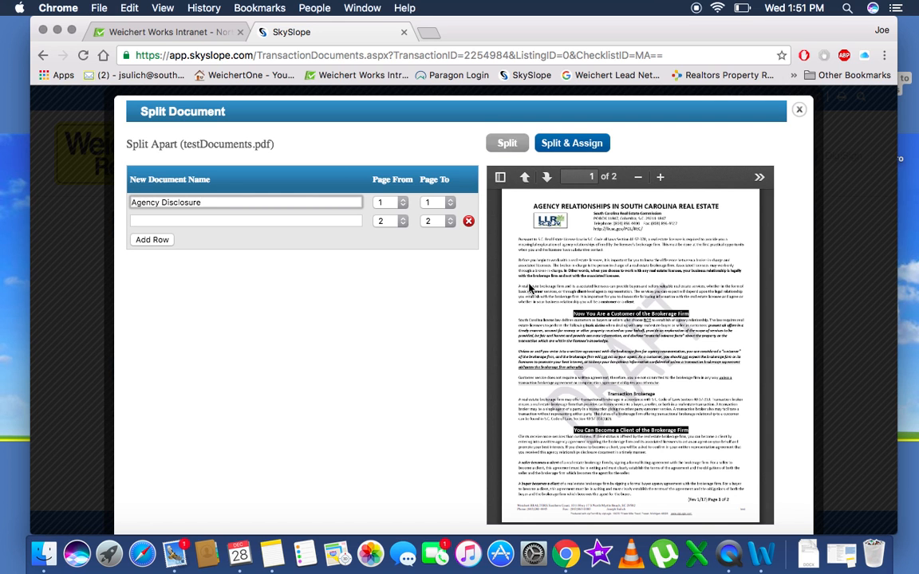
{"action": "scroll", "coordinate": [600, 317], "scroll_direction": "down", "scroll_amount": 10}
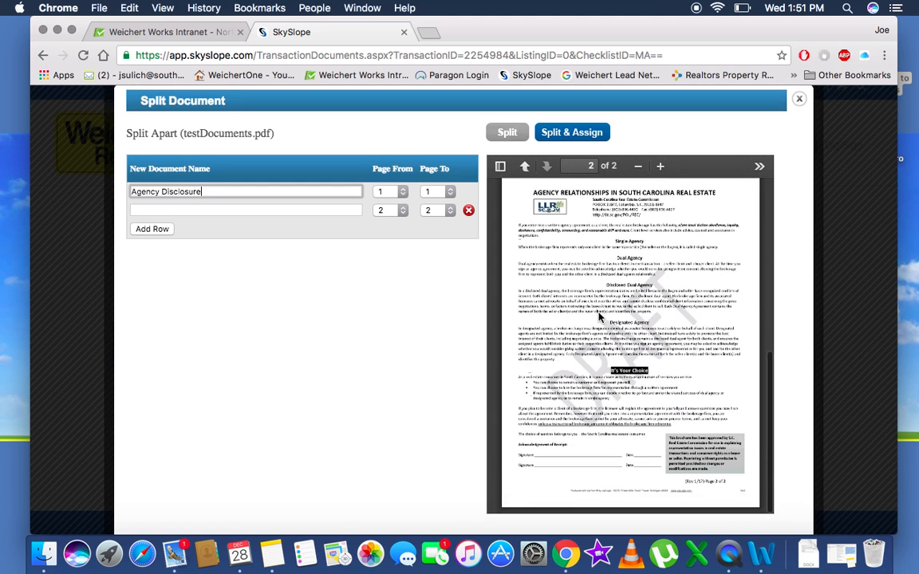
{"action": "left_click", "coordinate": [450, 151]}
{"action": "left_click", "coordinate": [437, 161]}
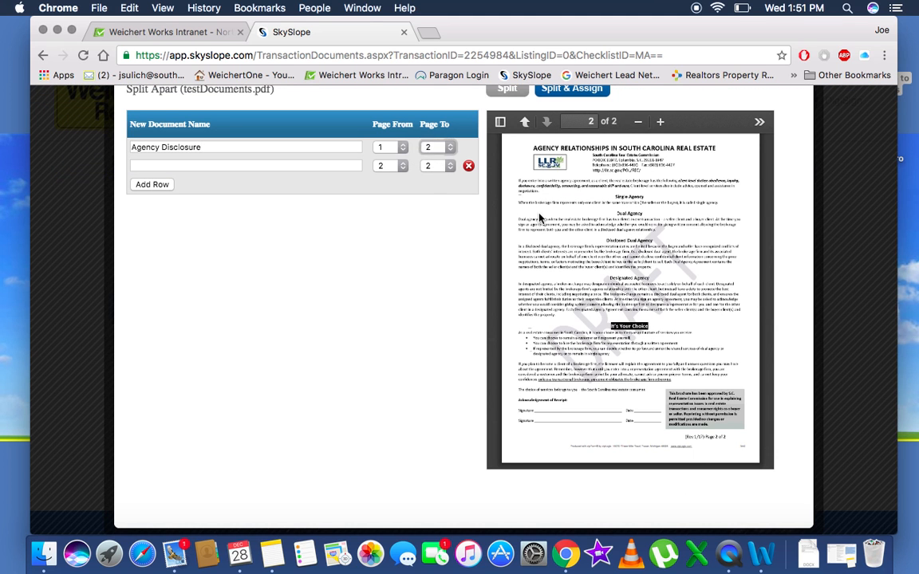
{"action": "scroll", "coordinate": [599, 205], "scroll_direction": "up", "scroll_amount": 3}
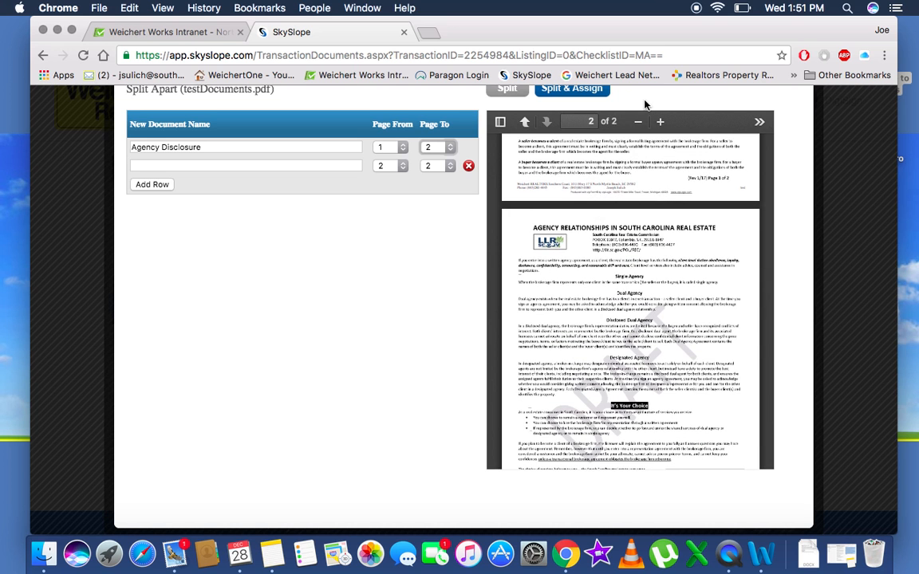
{"action": "scroll", "coordinate": [644, 103], "scroll_direction": "up", "scroll_amount": 3}
{"action": "left_click", "coordinate": [580, 148]}
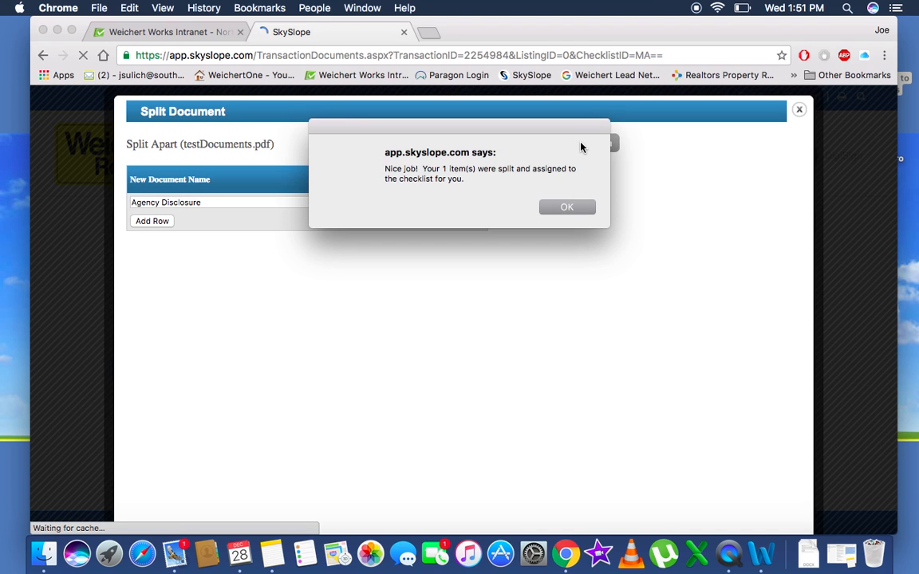
{"action": "left_click", "coordinate": [566, 207]}
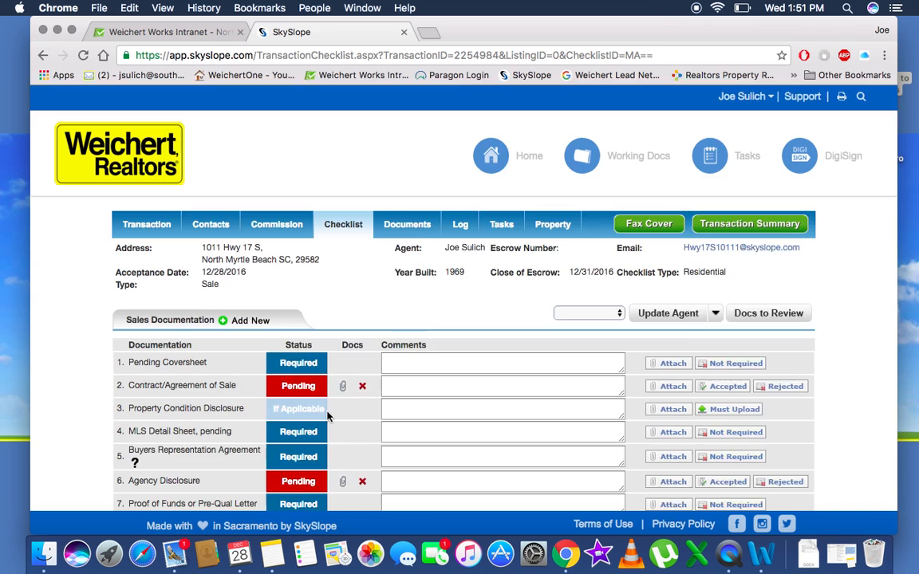
Review the checklist items, then return to the Weichert Realtors broker home dashboard.
{"action": "scroll", "coordinate": [334, 410], "scroll_direction": "down", "scroll_amount": 3}
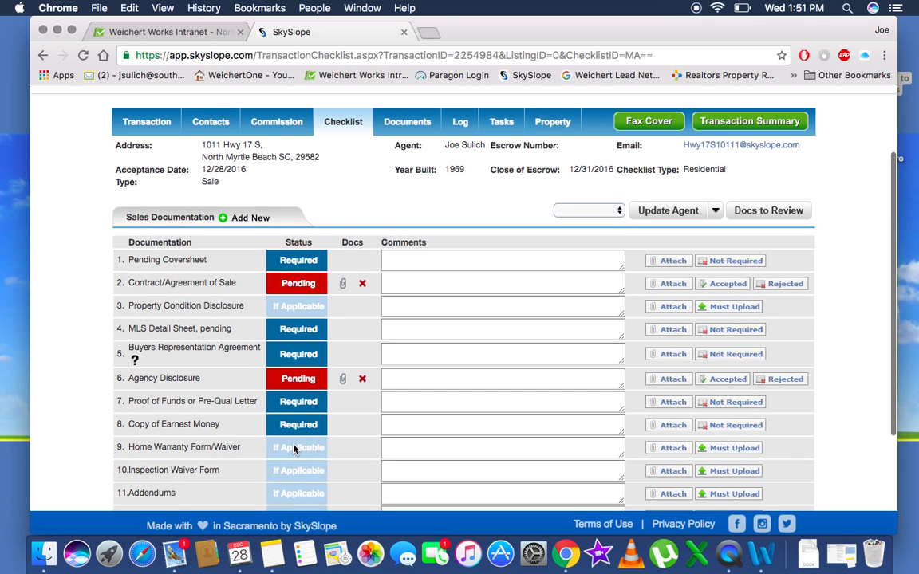
{"action": "scroll", "coordinate": [297, 436], "scroll_direction": "down", "scroll_amount": 4}
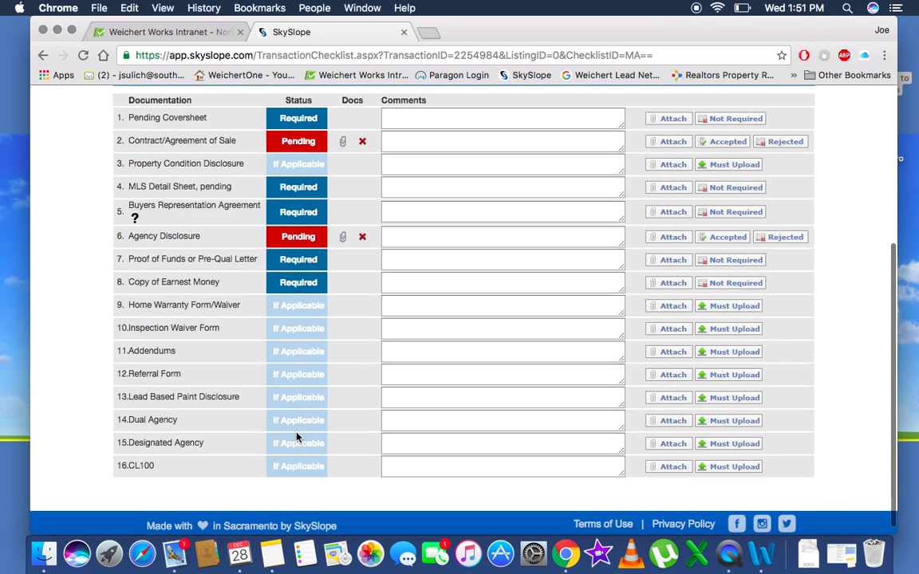
{"action": "scroll", "coordinate": [297, 436], "scroll_direction": "up", "scroll_amount": 1}
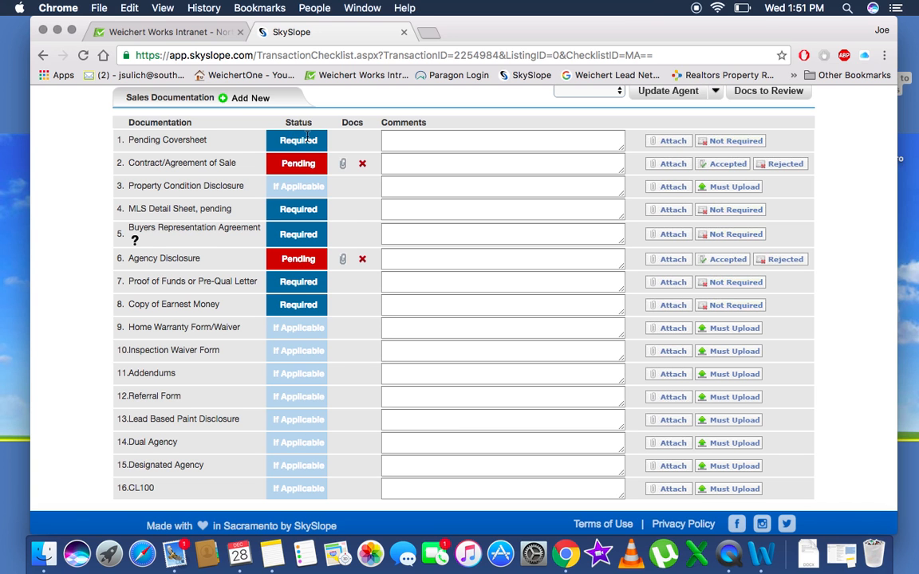
{"action": "scroll", "coordinate": [307, 137], "scroll_direction": "up", "scroll_amount": 5}
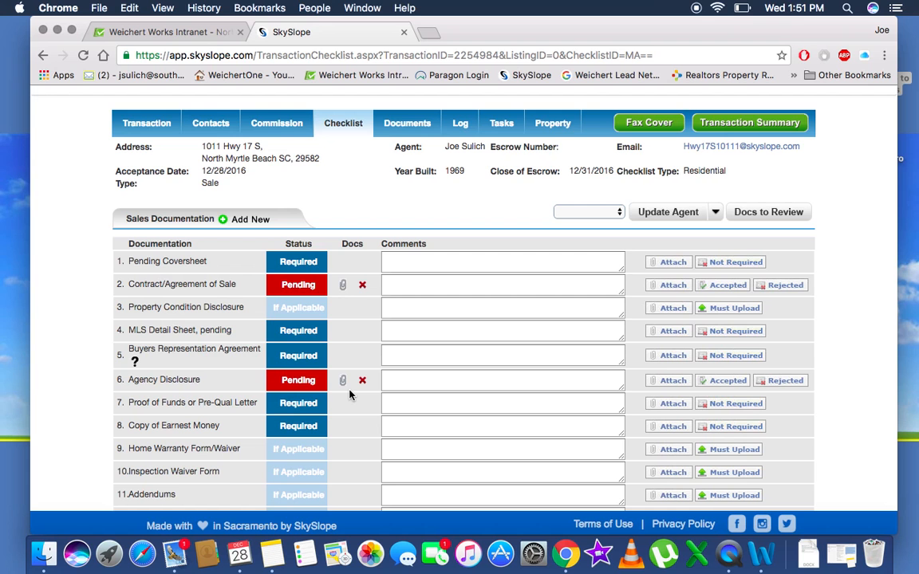
{"action": "scroll", "coordinate": [350, 394], "scroll_direction": "up", "scroll_amount": 3}
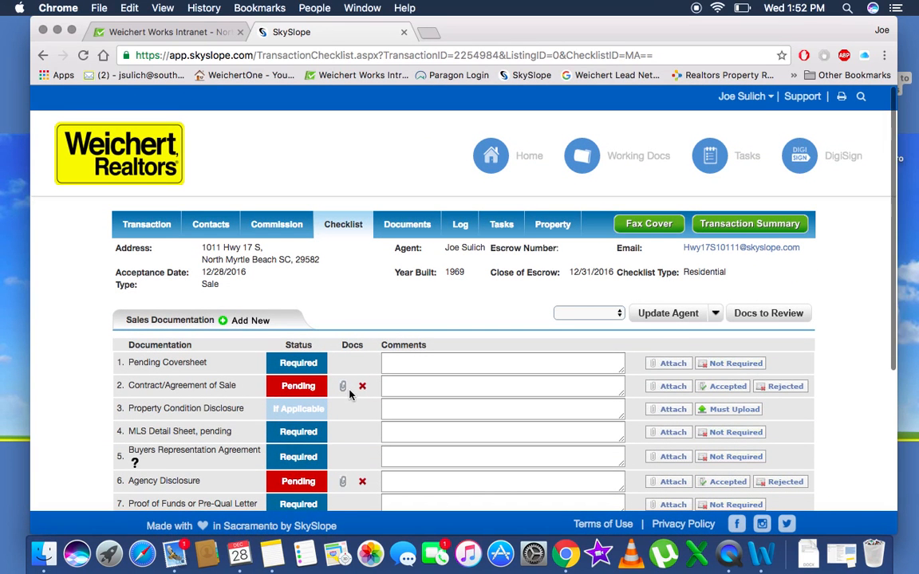
{"action": "left_click", "coordinate": [118, 158]}
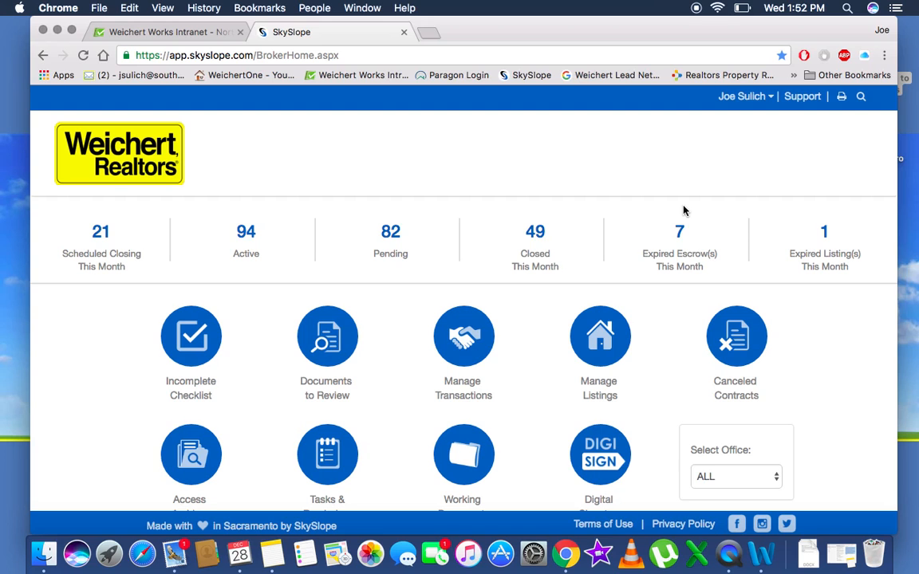
{"action": "left_click", "coordinate": [861, 98]}
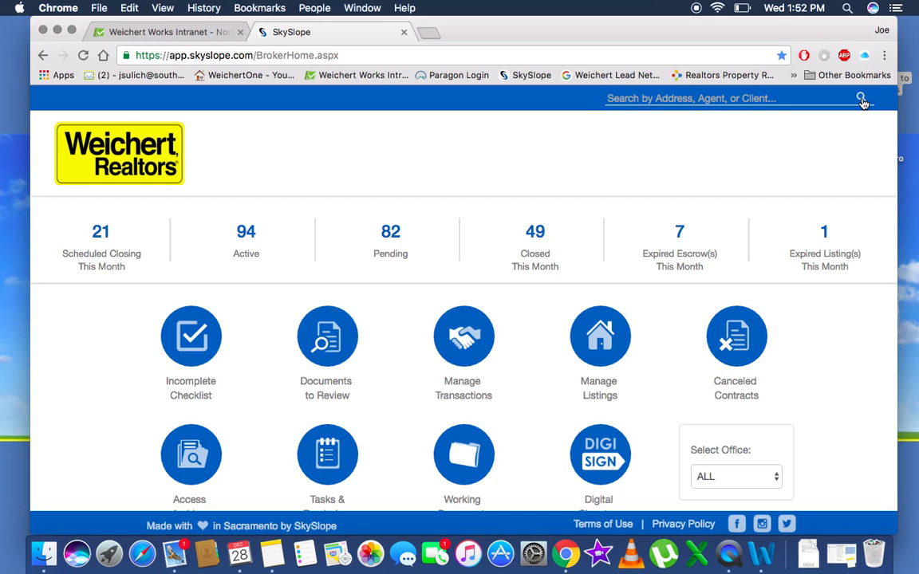
{"action": "type", "text": "joe"}
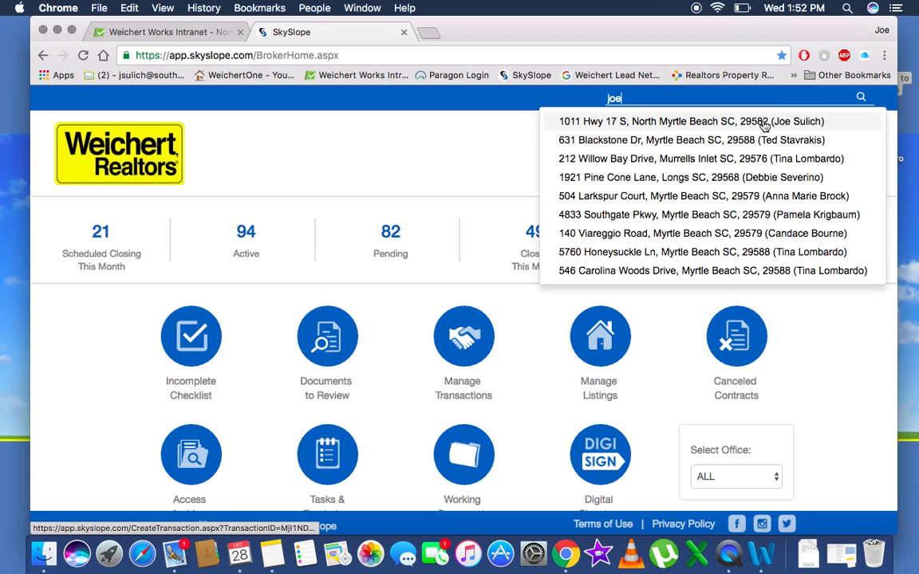
{"action": "left_click", "coordinate": [735, 121]}
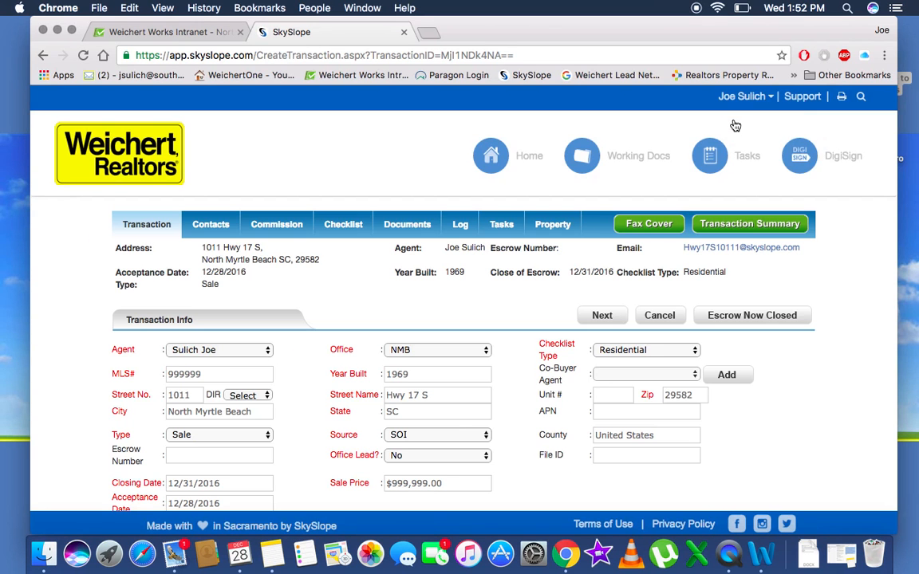
{"action": "scroll", "coordinate": [299, 323], "scroll_direction": "down", "scroll_amount": 2}
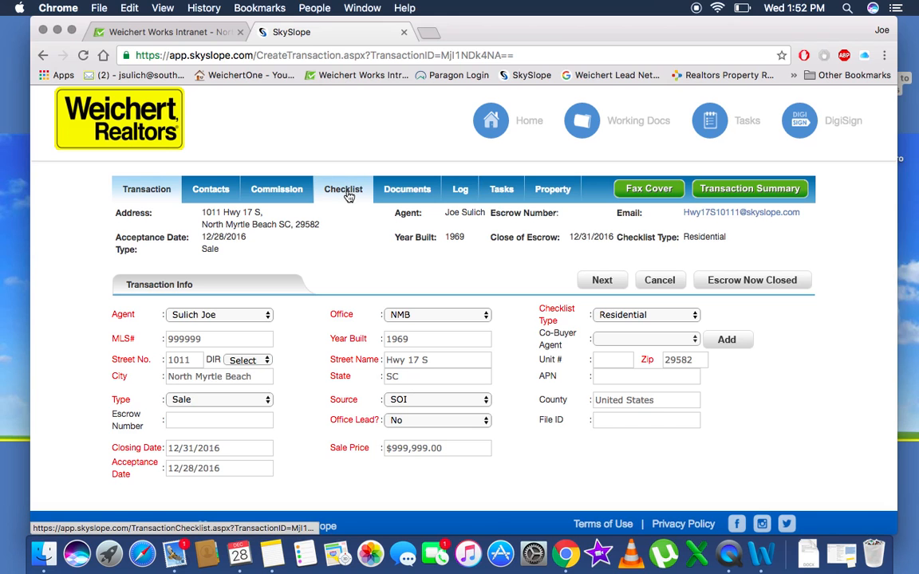
{"action": "scroll", "coordinate": [348, 196], "scroll_direction": "up", "scroll_amount": 2}
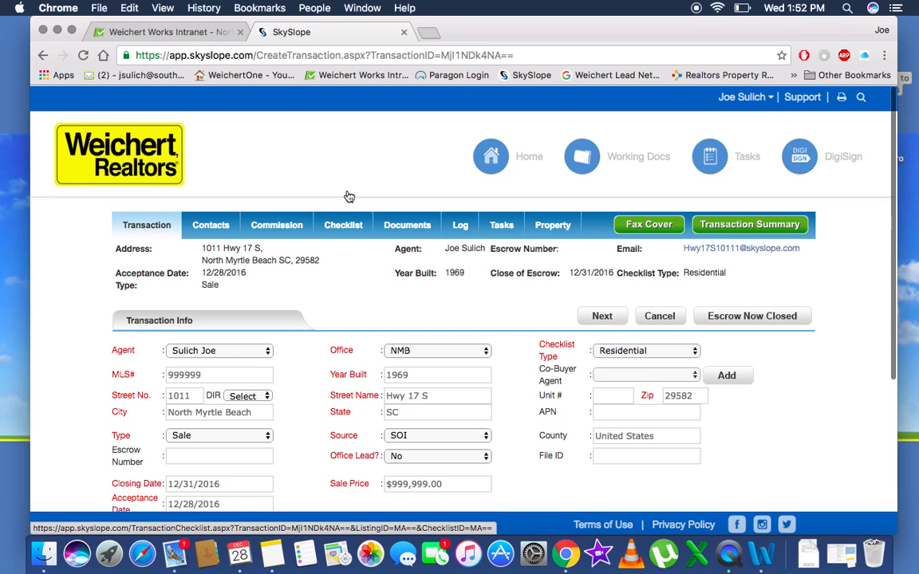